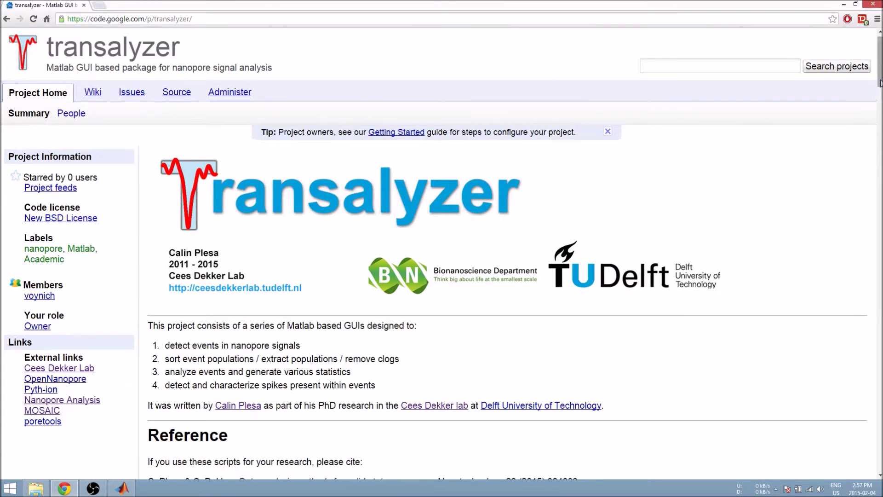
Save the Transalyzer RC1a link from the Download section as transalyzer_rc1a.zip into D:\1PhD\transalyzer
{"action": "left_click_drag", "start_coordinate": [880, 83], "coordinate": [881, 118]}
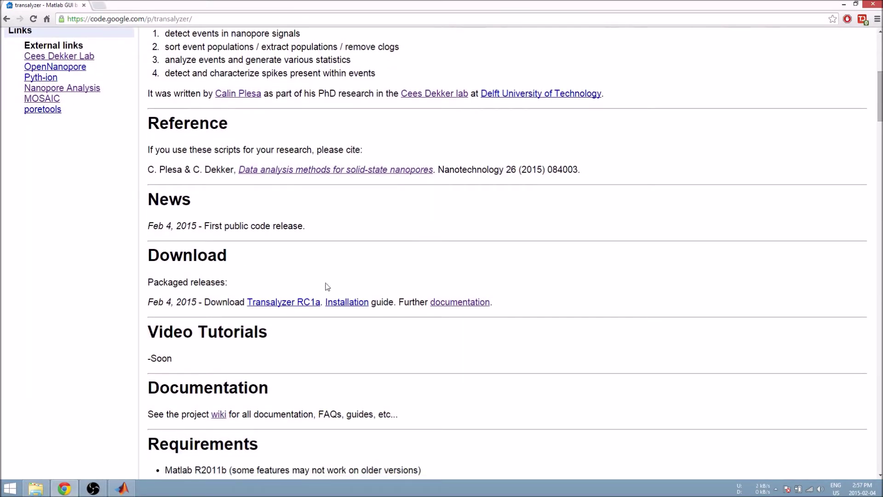
{"action": "right_click", "coordinate": [299, 306]}
{"action": "left_click", "coordinate": [324, 341]}
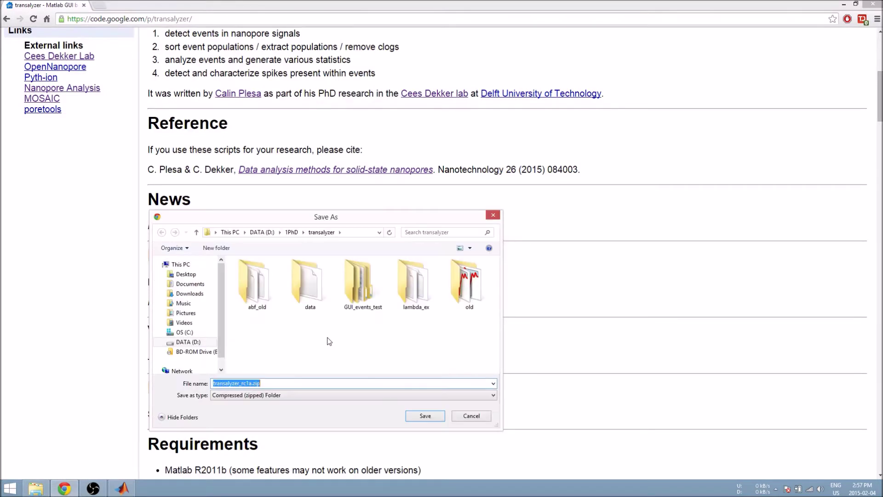
{"action": "left_click", "coordinate": [424, 417]}
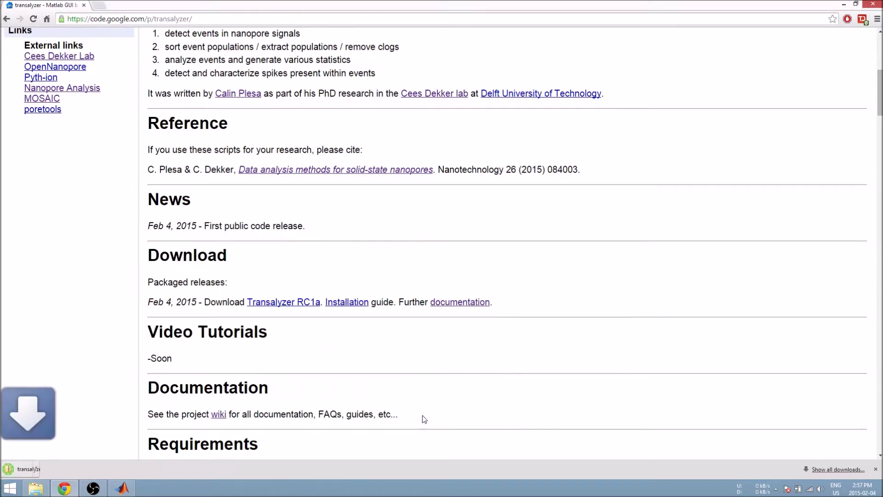
Extract transalyzer_rc1a.zip with 7-Zip into a transalyzer_rc1a folder, open it, and return to MATLAB
{"action": "left_click", "coordinate": [39, 492]}
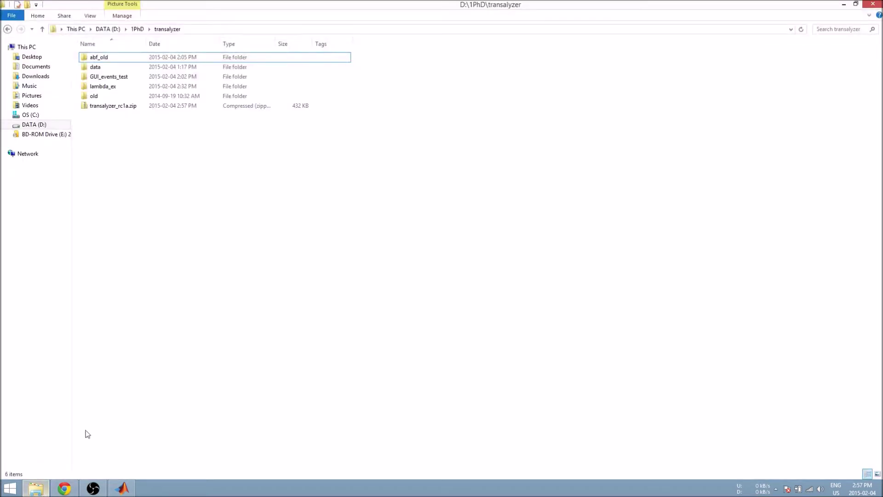
{"action": "right_click", "coordinate": [106, 107]}
{"action": "mouse_move", "coordinate": [151, 156]}
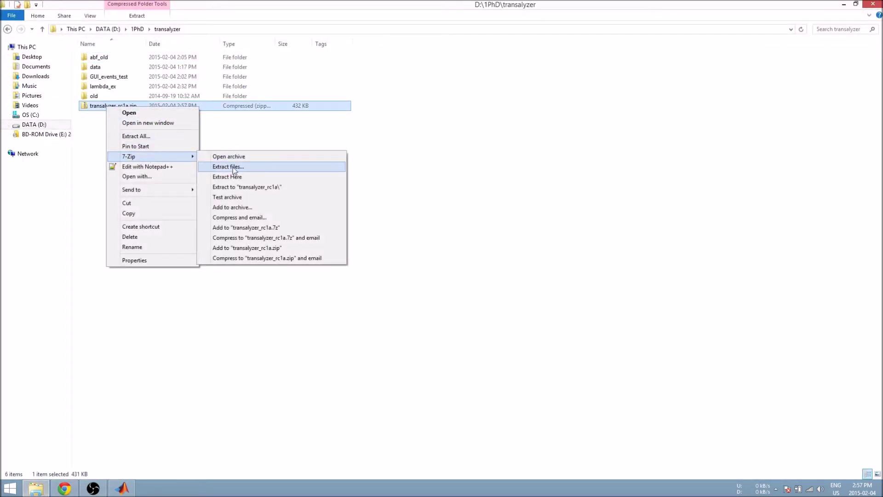
{"action": "left_click", "coordinate": [249, 186]}
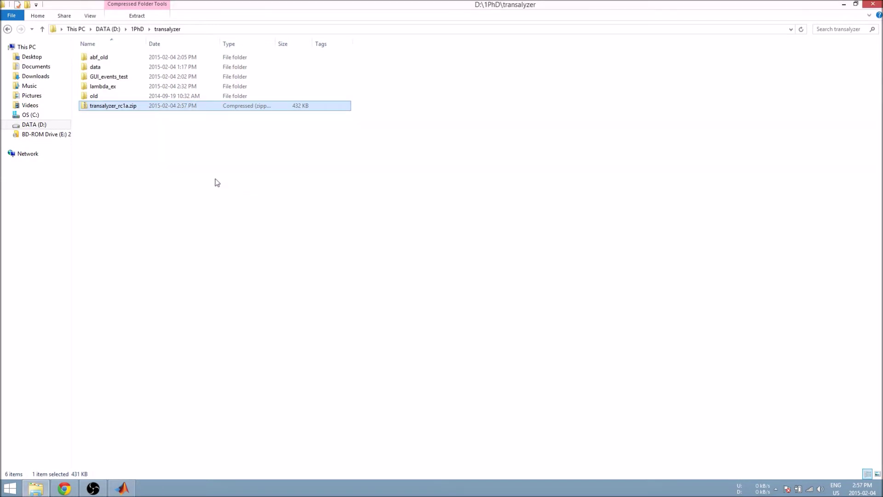
{"action": "left_click", "coordinate": [123, 106]}
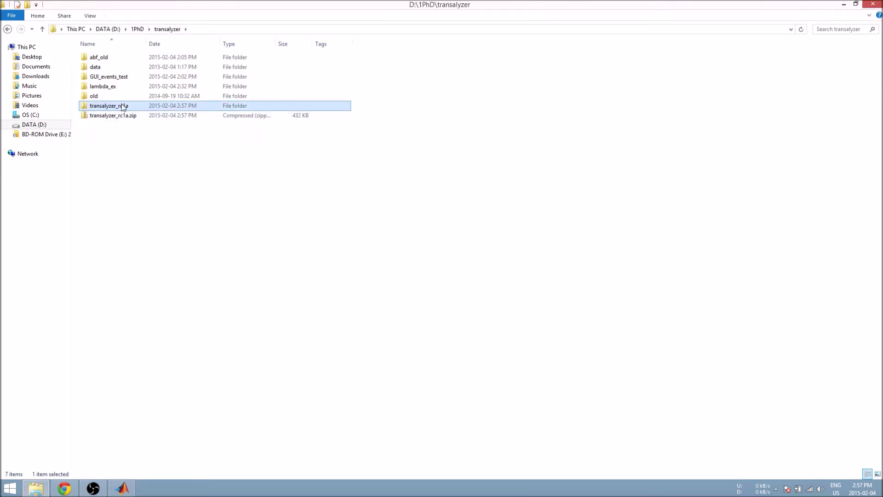
{"action": "double_click", "coordinate": [123, 106]}
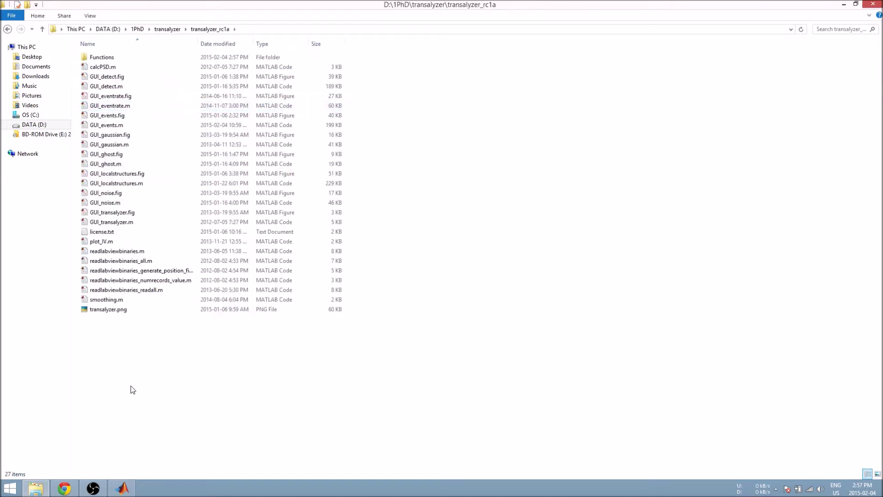
{"action": "left_click", "coordinate": [125, 489]}
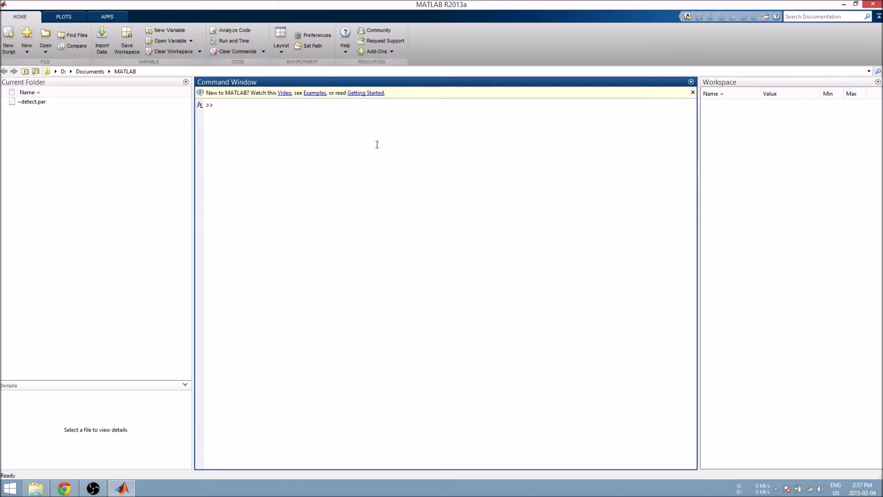
Add D:\1PhD\transalyzer\transalyzer_rc1a with all subfolders to the MATLAB path and save it
{"action": "left_click", "coordinate": [311, 47]}
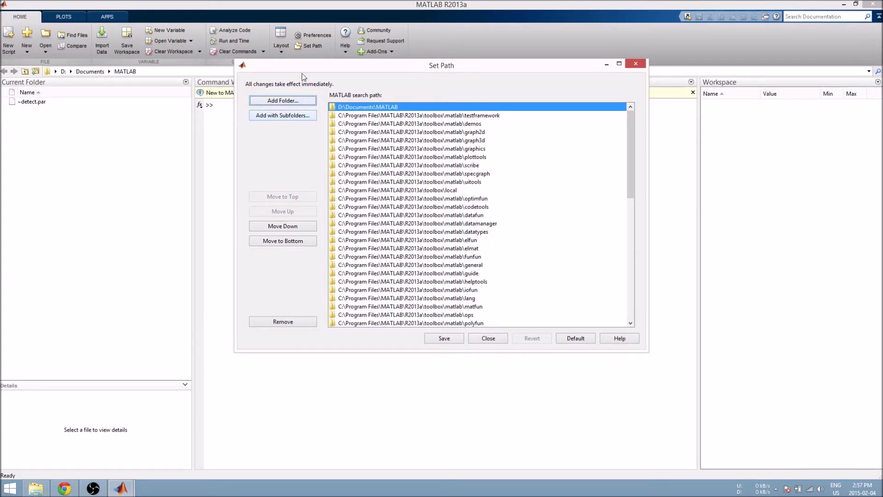
{"action": "left_click", "coordinate": [279, 115]}
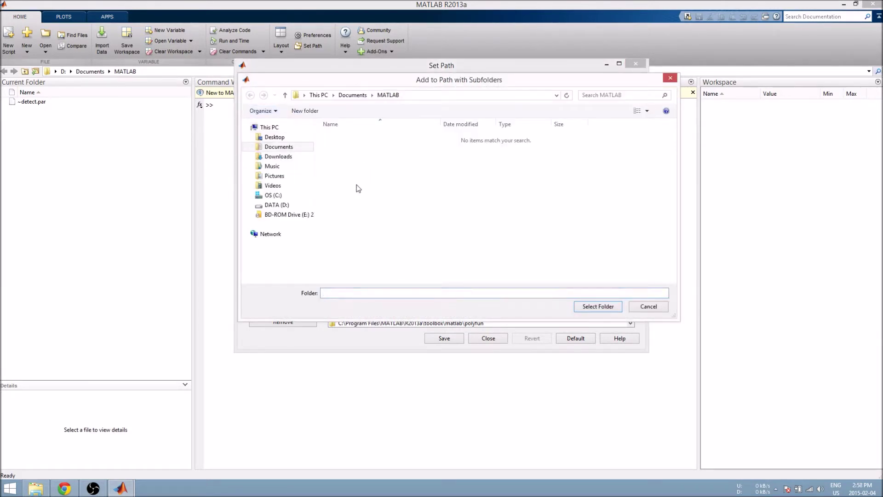
{"action": "left_click", "coordinate": [277, 204]}
{"action": "left_click", "coordinate": [336, 139]}
{"action": "double_click", "coordinate": [336, 138]}
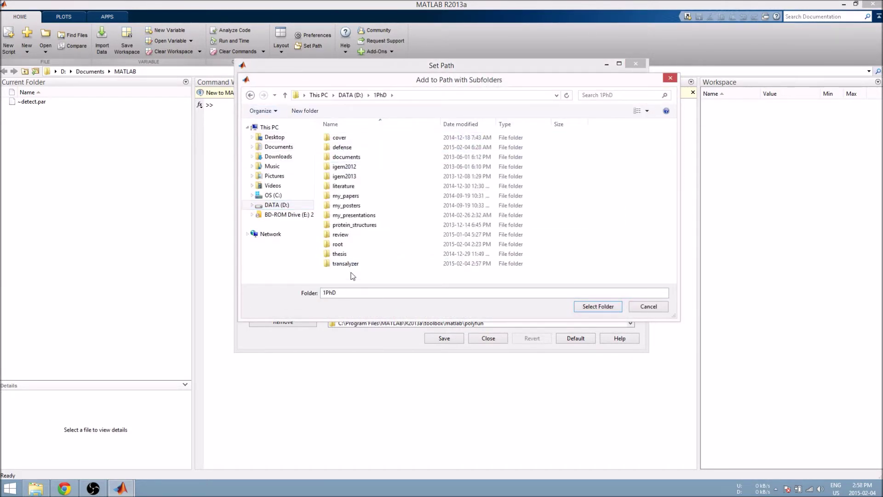
{"action": "double_click", "coordinate": [352, 263]}
{"action": "left_click", "coordinate": [593, 155]}
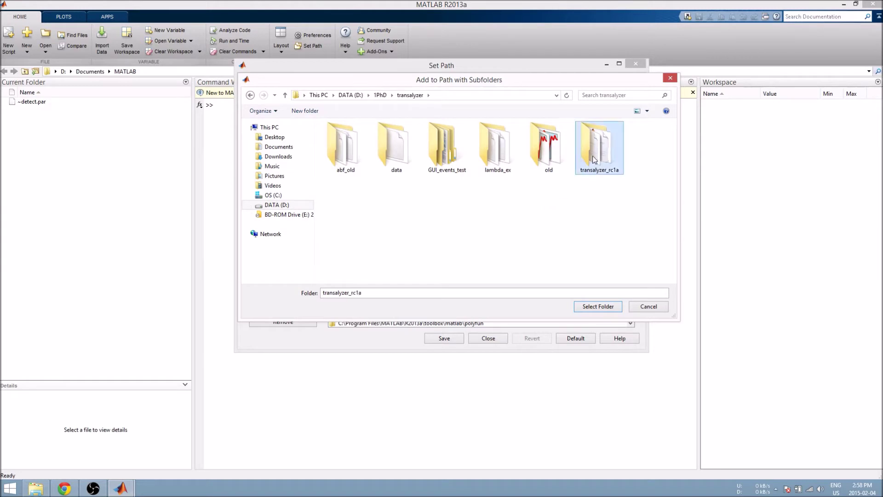
{"action": "double_click", "coordinate": [593, 155]}
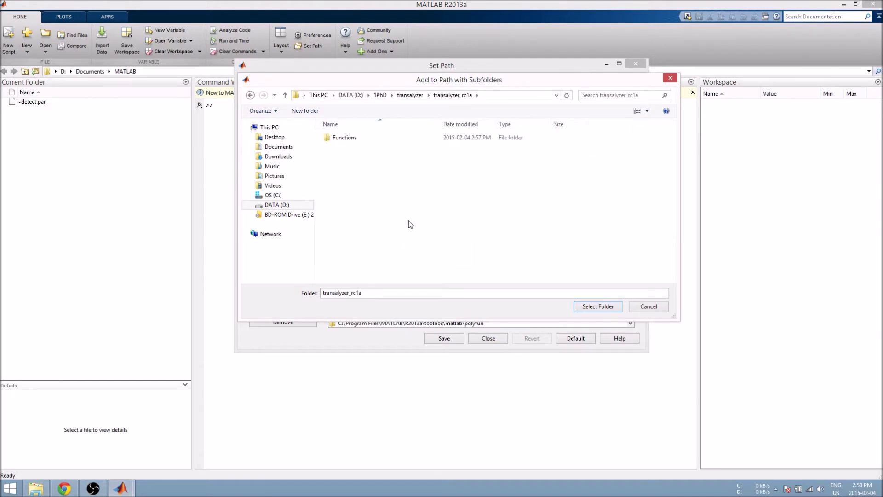
{"action": "left_click", "coordinate": [598, 306]}
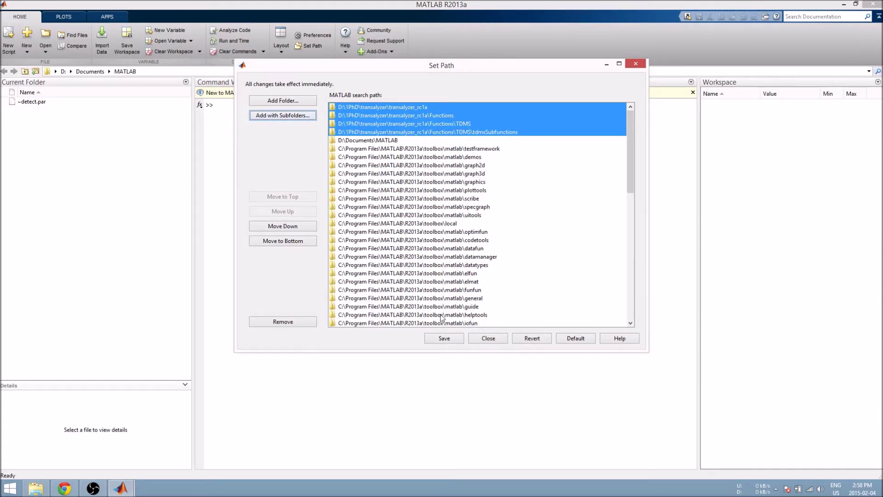
{"action": "left_click", "coordinate": [444, 339]}
{"action": "left_click", "coordinate": [484, 339]}
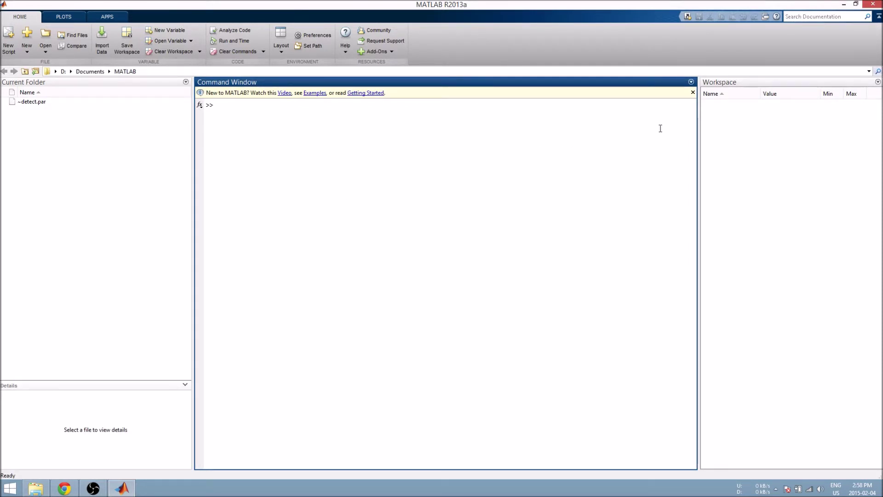
Make transalyzer_rc1a the current folder and open GUI_detect.m in the Editor
{"action": "left_click", "coordinate": [869, 72]}
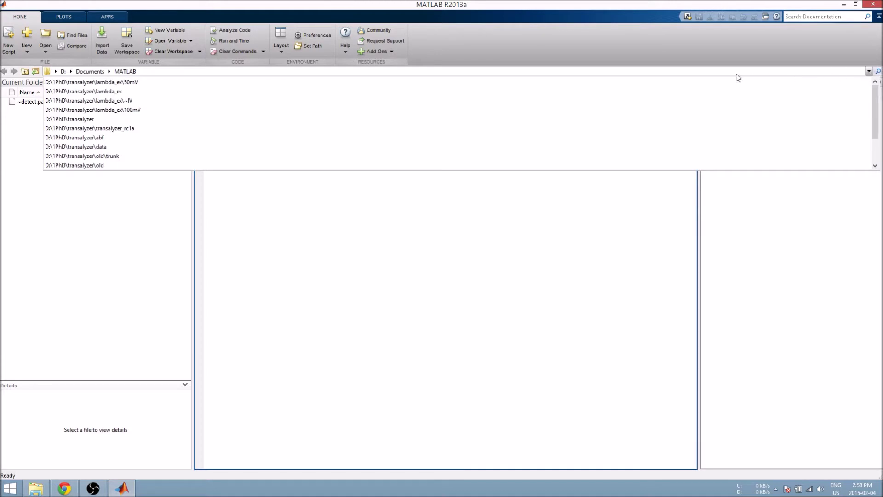
{"action": "left_click", "coordinate": [147, 128]}
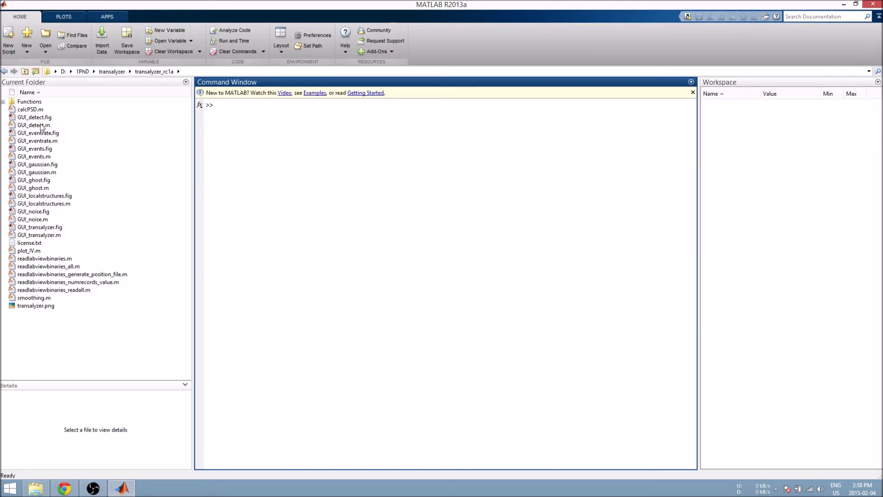
{"action": "left_click", "coordinate": [35, 126]}
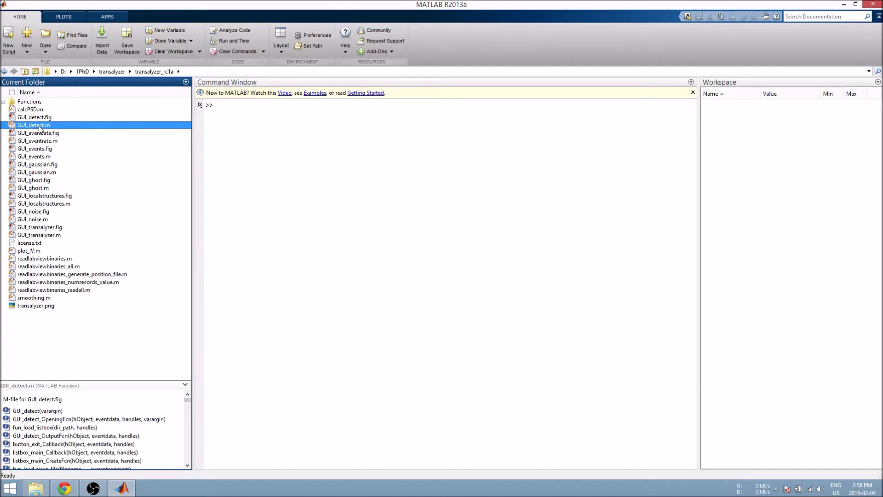
{"action": "right_click", "coordinate": [40, 125]}
{"action": "left_click", "coordinate": [51, 134]}
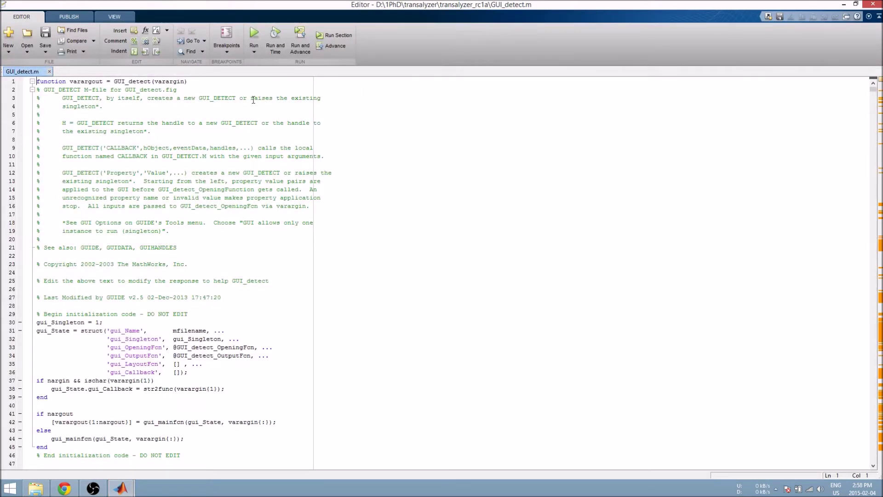
Run GUI_detect.m, minimize the Editor, MATLAB, Explorer and browser windows, and reposition the GUI_detect window
{"action": "left_click", "coordinate": [253, 38]}
{"action": "left_click", "coordinate": [846, 4]}
{"action": "left_click", "coordinate": [846, 4]}
{"action": "left_click", "coordinate": [845, 4]}
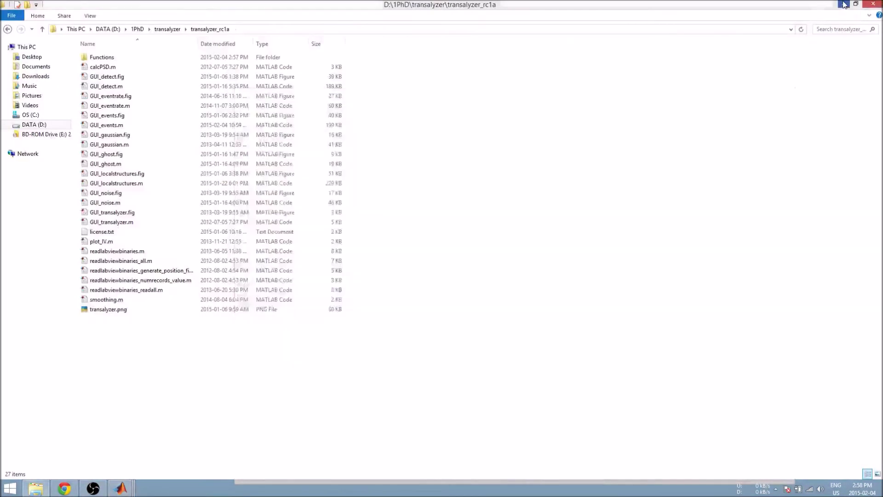
{"action": "left_click", "coordinate": [846, 4]}
{"action": "left_click", "coordinate": [846, 5]}
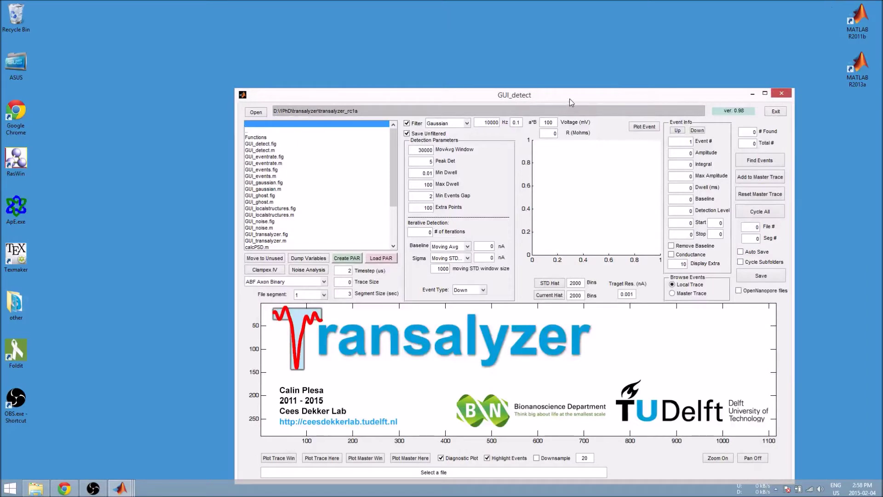
{"action": "left_click_drag", "start_coordinate": [570, 98], "coordinate": [513, 49]}
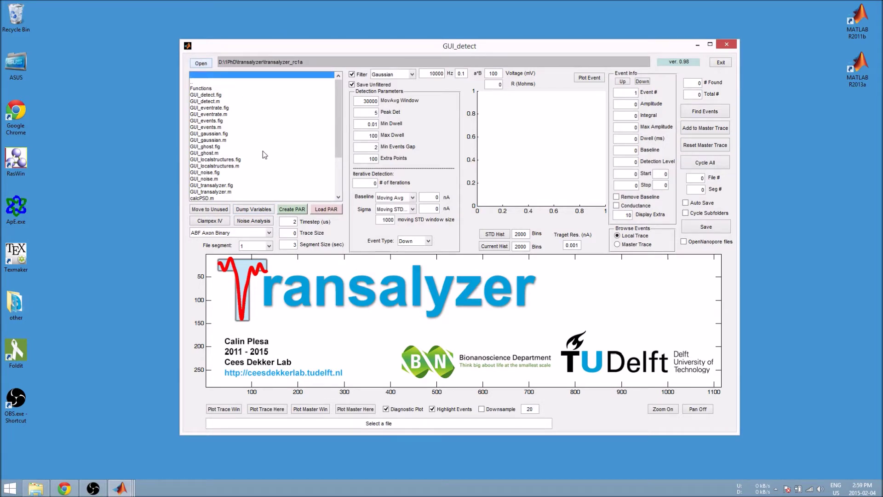
{"action": "left_click", "coordinate": [36, 487]}
Open the lambda_ex data folder and create a new folder named ~IV
{"action": "left_click", "coordinate": [167, 30]}
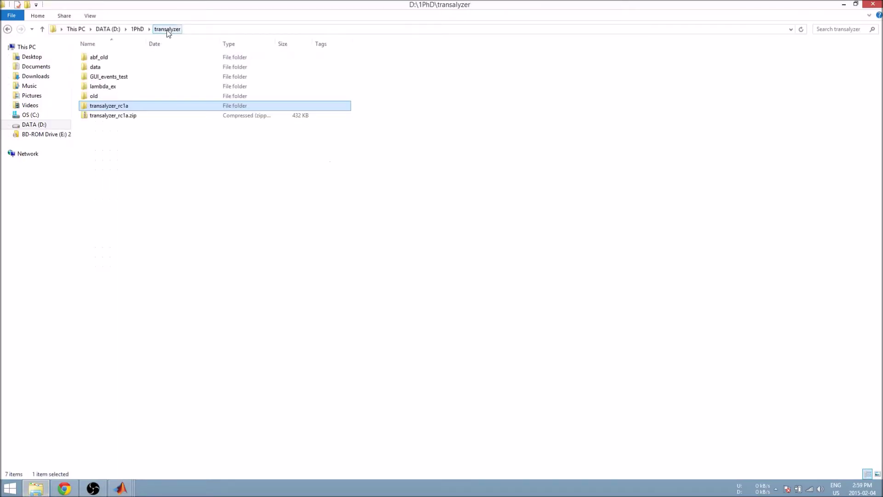
{"action": "double_click", "coordinate": [103, 87]}
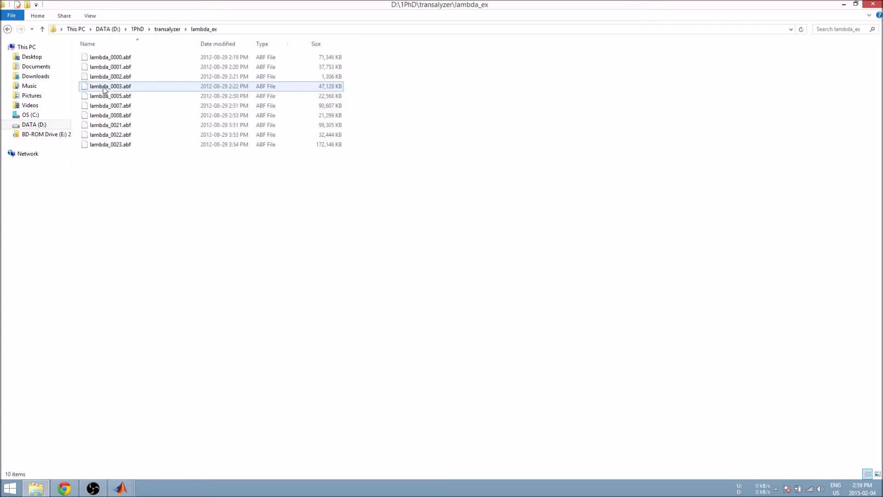
{"action": "right_click", "coordinate": [125, 178]}
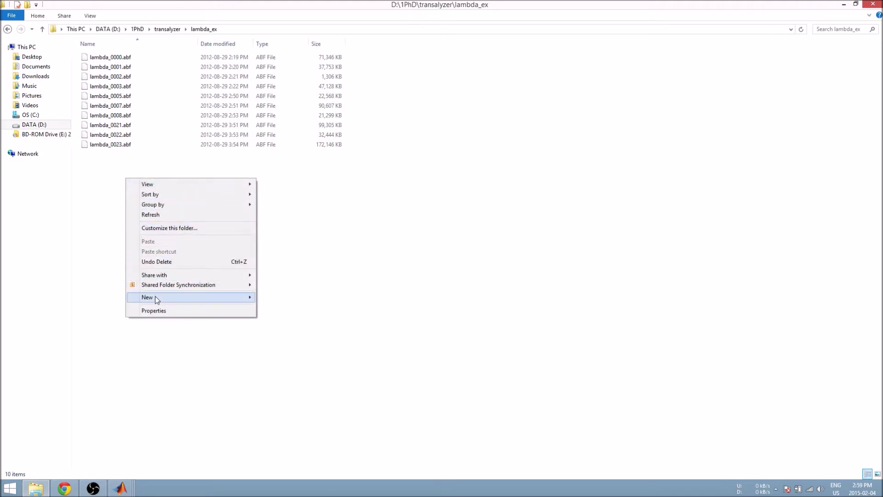
{"action": "mouse_move", "coordinate": [187, 298]}
{"action": "left_click", "coordinate": [286, 299]}
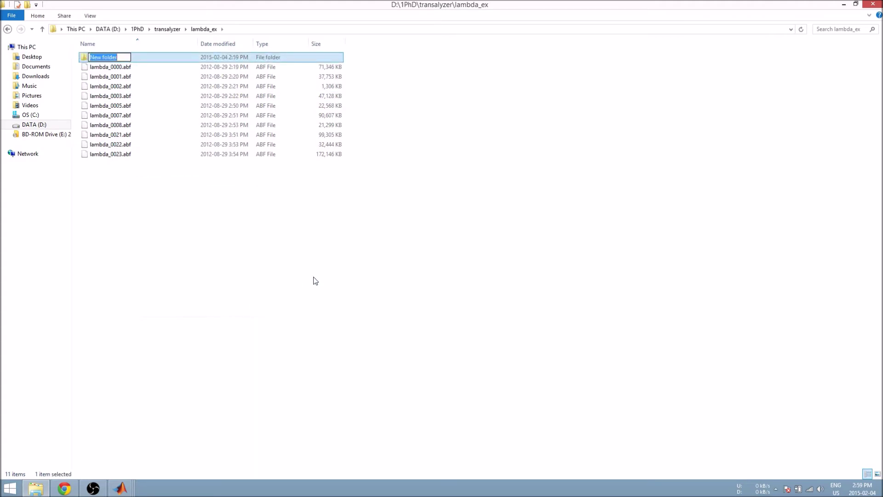
{"action": "type", "text": "~IV"}
{"action": "key", "text": "Return"}
{"action": "left_click", "coordinate": [367, 265]}
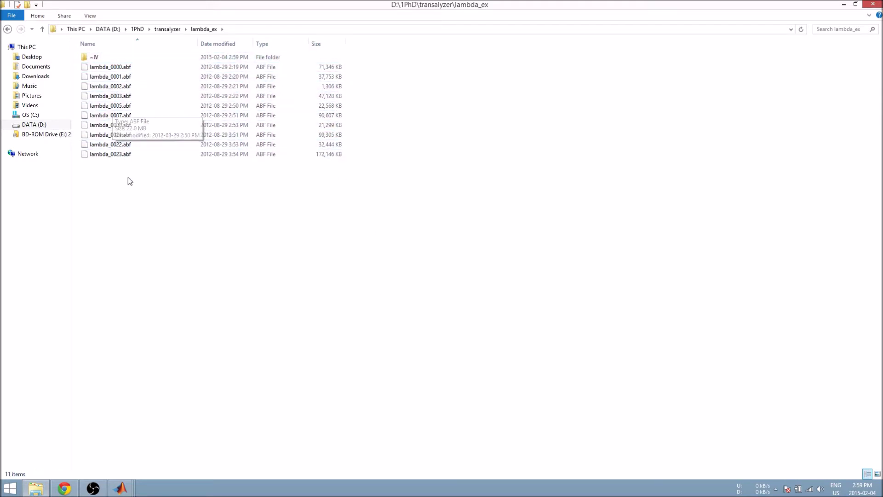
Move lambda_0000.abf through lambda_0003.abf into the ~IV folder
{"action": "left_click", "coordinate": [133, 68]}
{"action": "left_click", "coordinate": [122, 97], "text": "shift"}
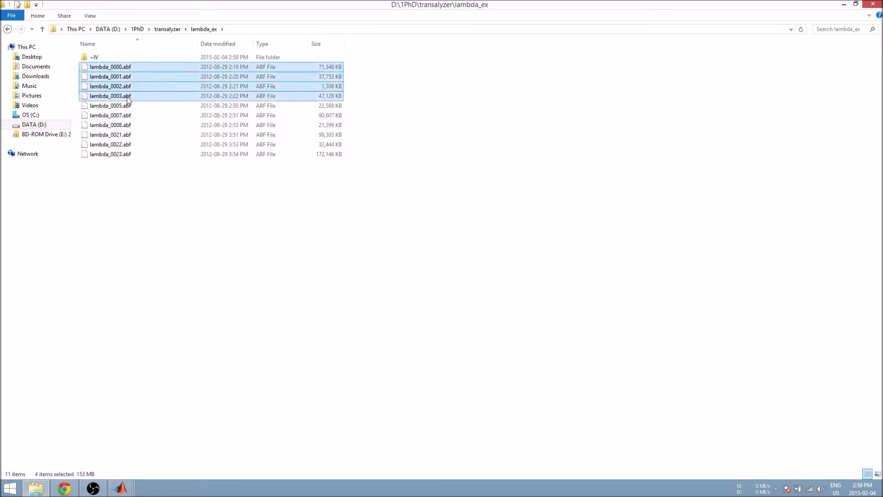
{"action": "left_click_drag", "start_coordinate": [117, 69], "coordinate": [100, 57]}
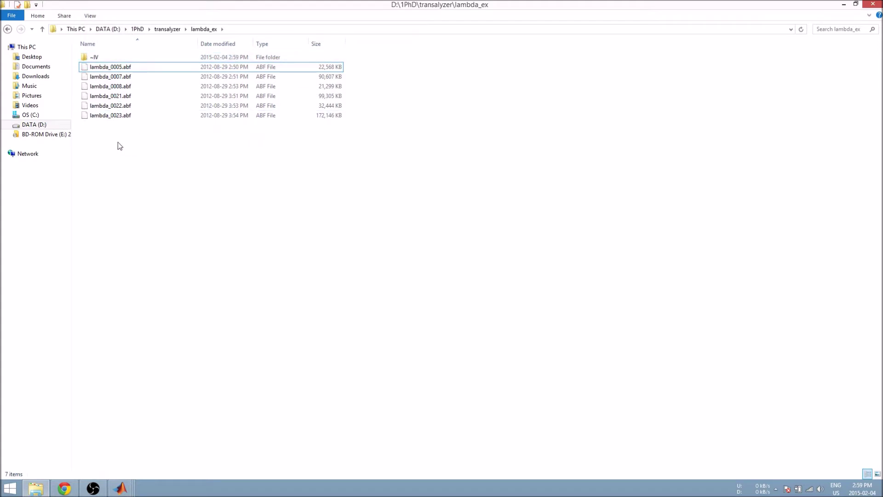
Create a 50mV folder and move lambda_0005 through lambda_0008.abf into it
{"action": "right_click", "coordinate": [117, 136]}
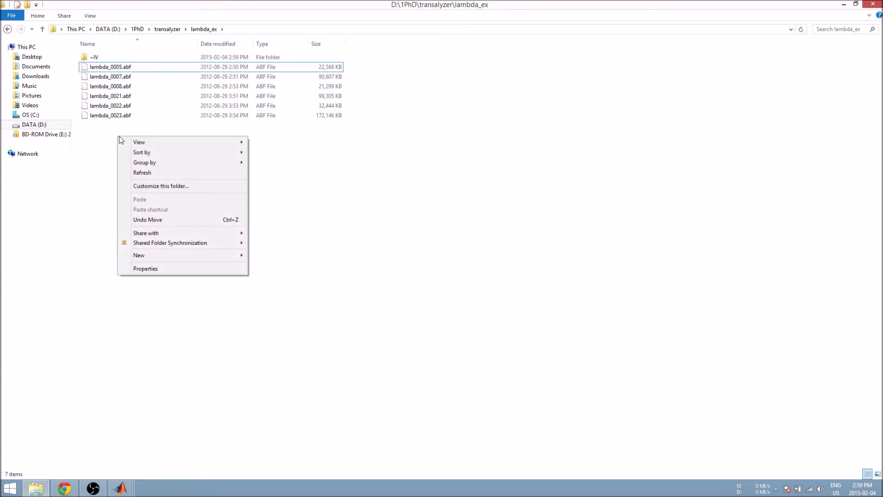
{"action": "mouse_move", "coordinate": [144, 256]}
{"action": "left_click", "coordinate": [271, 256]}
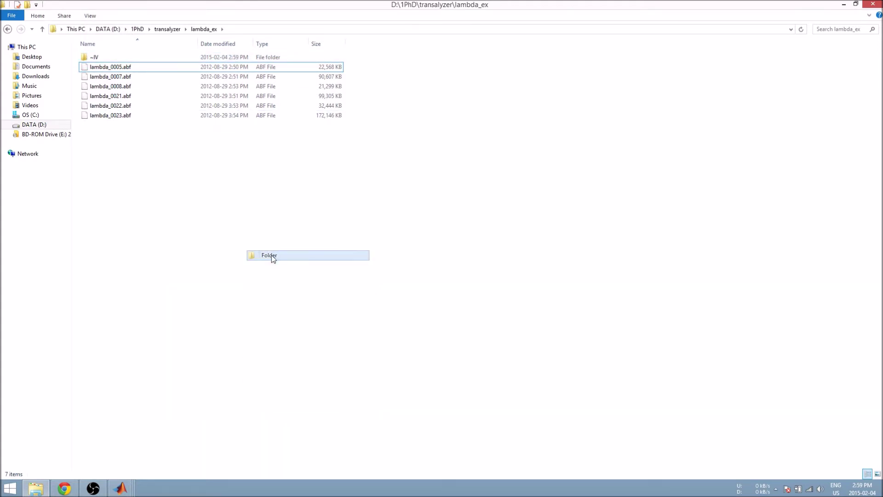
{"action": "type", "text": "50"}
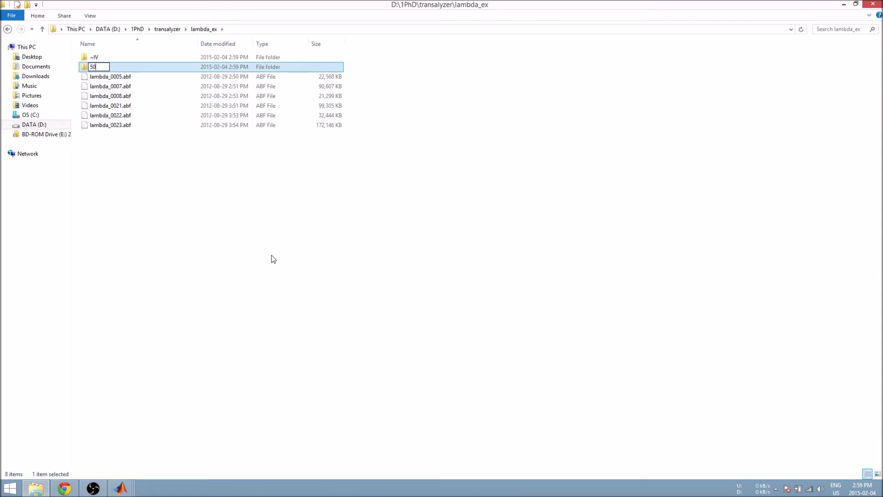
{"action": "type", "text": "mV"}
{"action": "key", "text": "Return"}
{"action": "left_click", "coordinate": [227, 245]}
{"action": "left_click", "coordinate": [120, 77]}
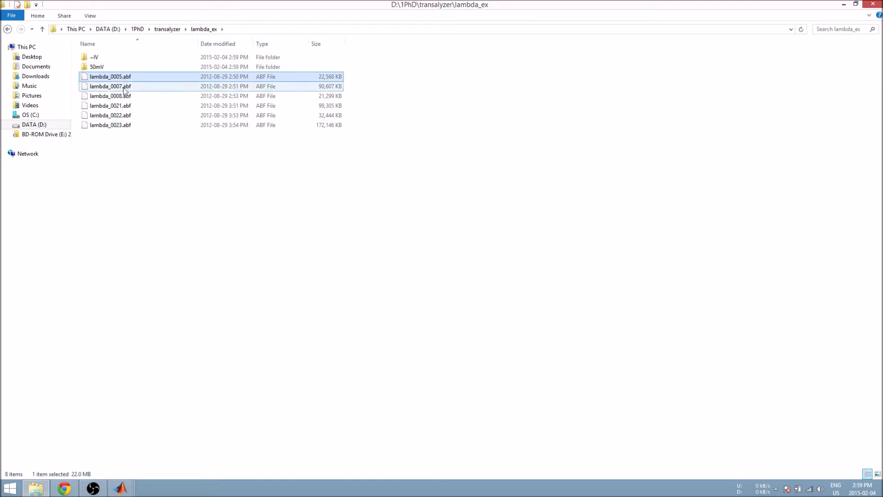
{"action": "left_click", "coordinate": [114, 95], "text": "shift"}
{"action": "left_click_drag", "start_coordinate": [110, 79], "coordinate": [103, 68]}
Create a 100mV folder and sort the remaining lambda_0021 to lambda_0023 recordings into it
{"action": "right_click", "coordinate": [117, 120]}
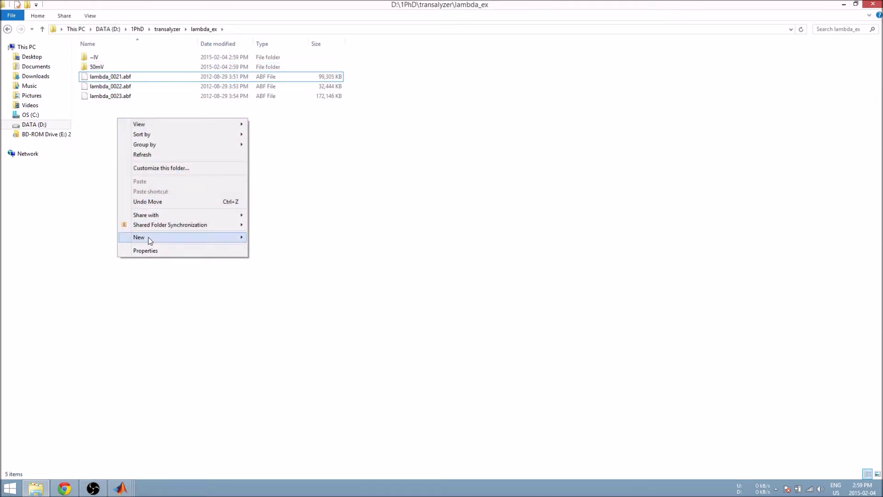
{"action": "mouse_move", "coordinate": [148, 237]}
{"action": "left_click", "coordinate": [266, 238]}
{"action": "type", "text": "100"}
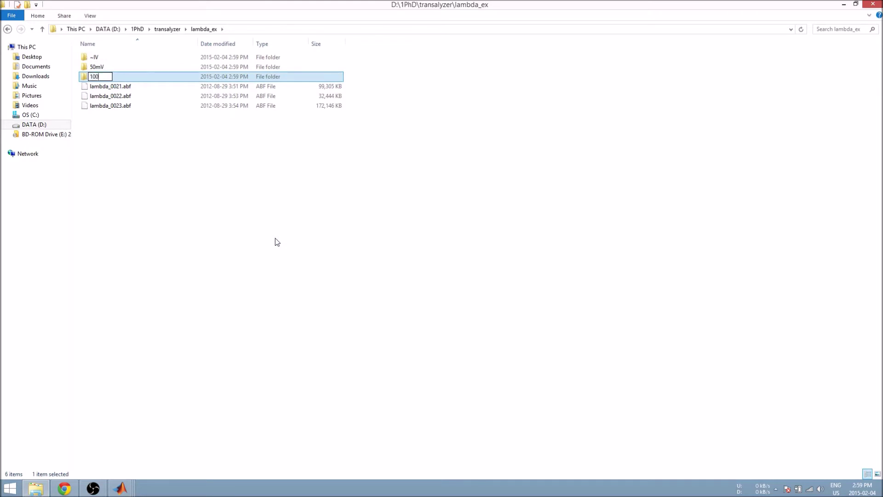
{"action": "type", "text": "mV"}
{"action": "left_click", "coordinate": [274, 238]}
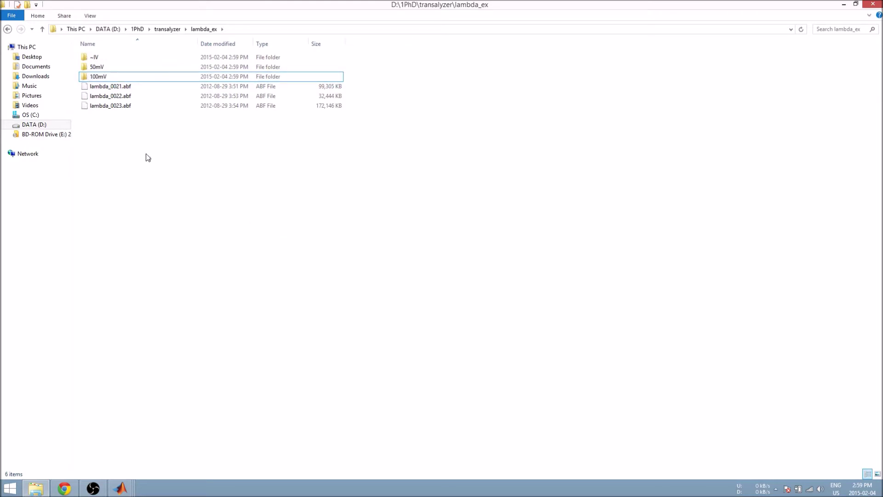
{"action": "left_click_drag", "start_coordinate": [150, 161], "coordinate": [104, 76]}
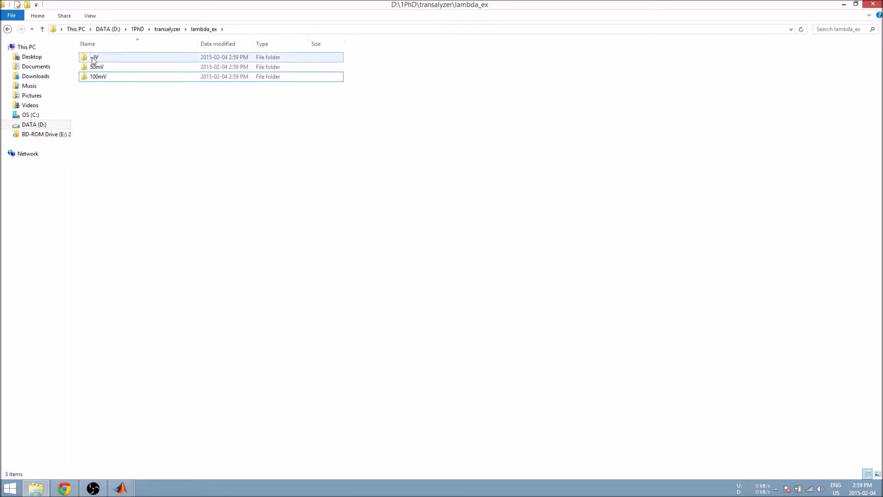
{"action": "left_click", "coordinate": [105, 81]}
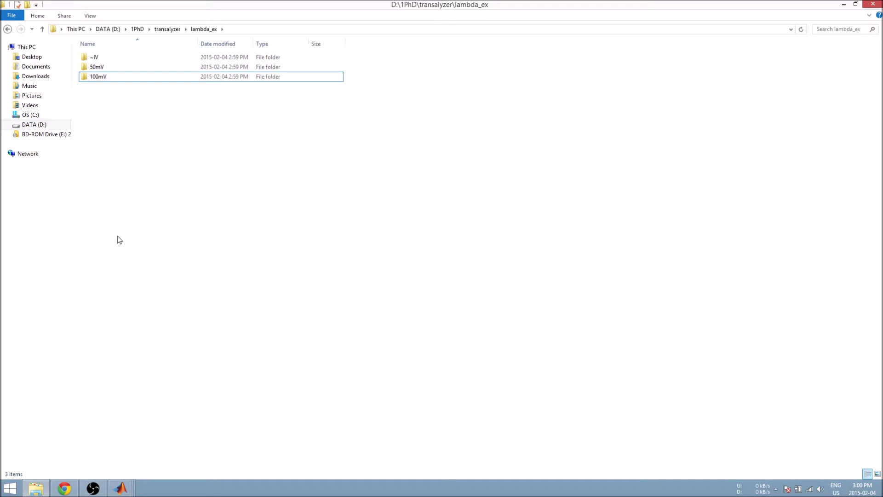
{"action": "left_click", "coordinate": [120, 488]}
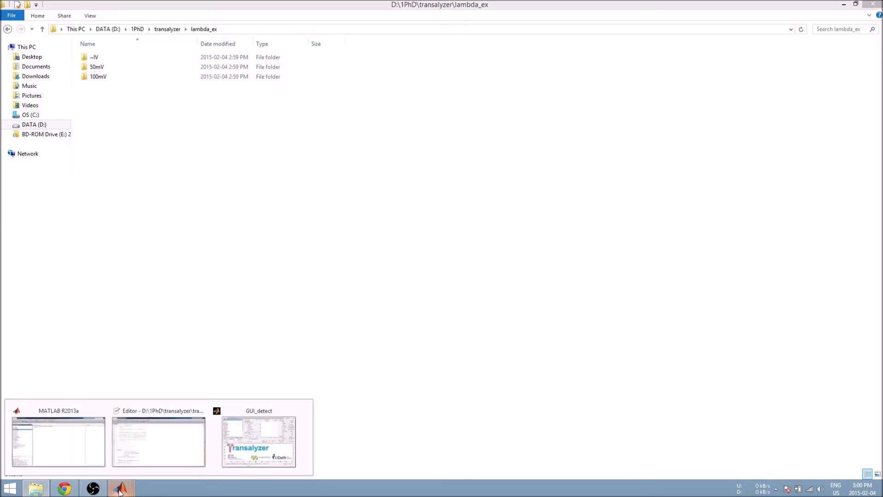
In GUI_detect, browse to lambda_ex\100mV, keep ABF Axon Binary format, and select lambda_0021.abf
{"action": "left_click", "coordinate": [239, 447]}
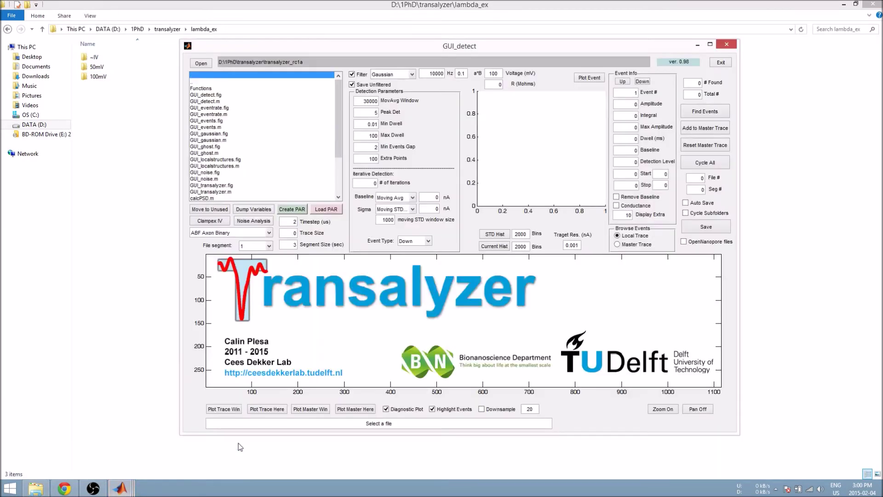
{"action": "double_click", "coordinate": [197, 84]}
{"action": "left_click", "coordinate": [204, 108]}
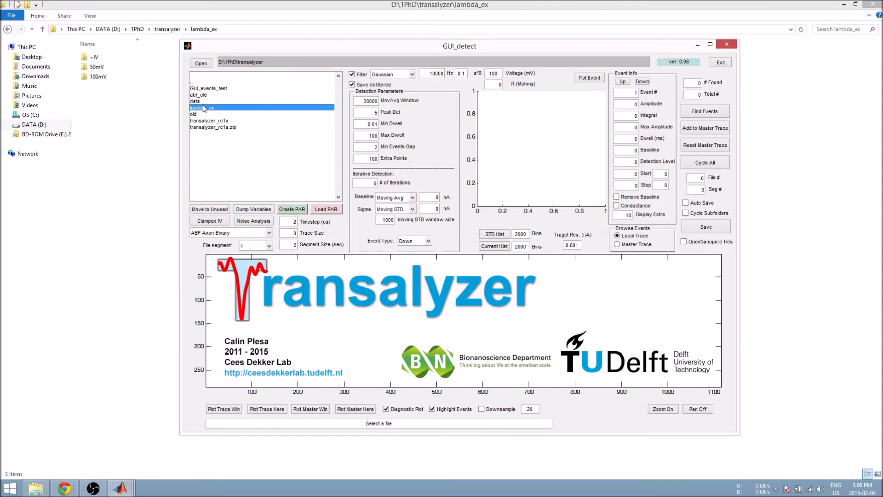
{"action": "double_click", "coordinate": [204, 108]}
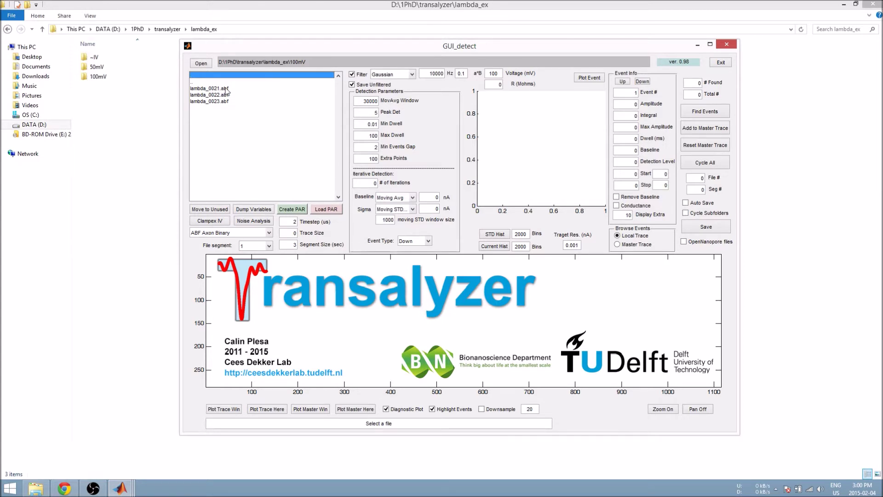
{"action": "left_click", "coordinate": [237, 232]}
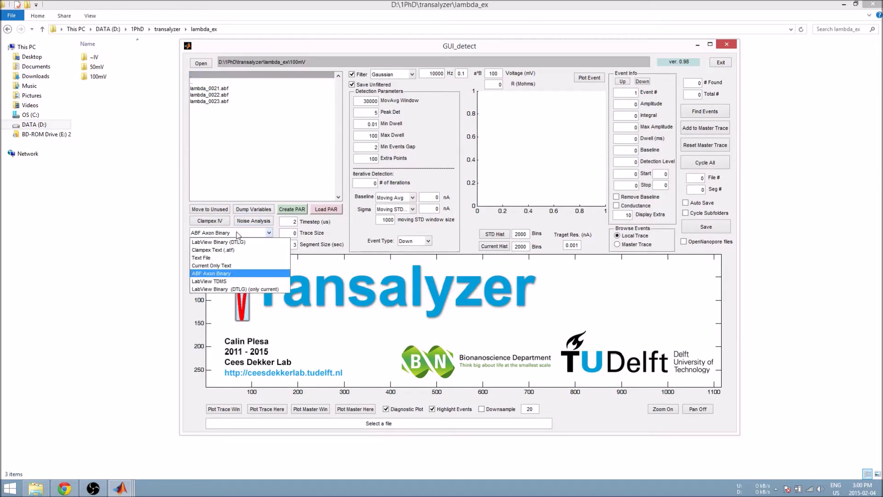
{"action": "left_click", "coordinate": [230, 274]}
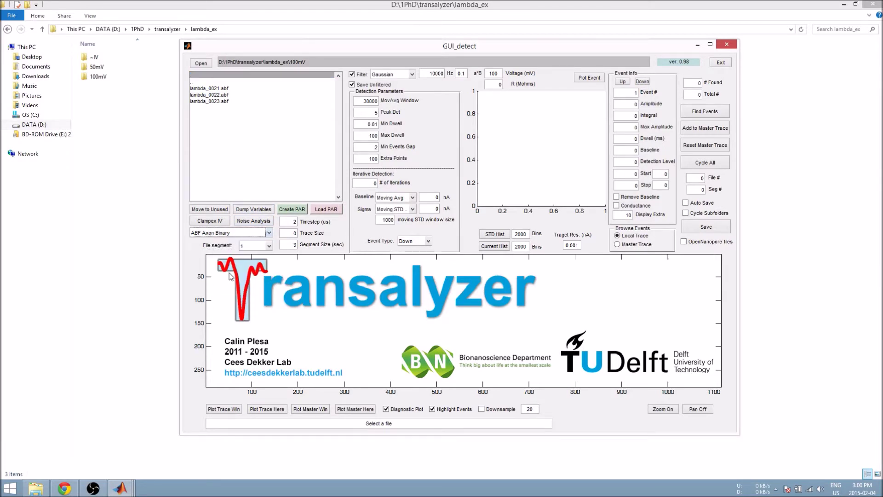
{"action": "left_click", "coordinate": [223, 89]}
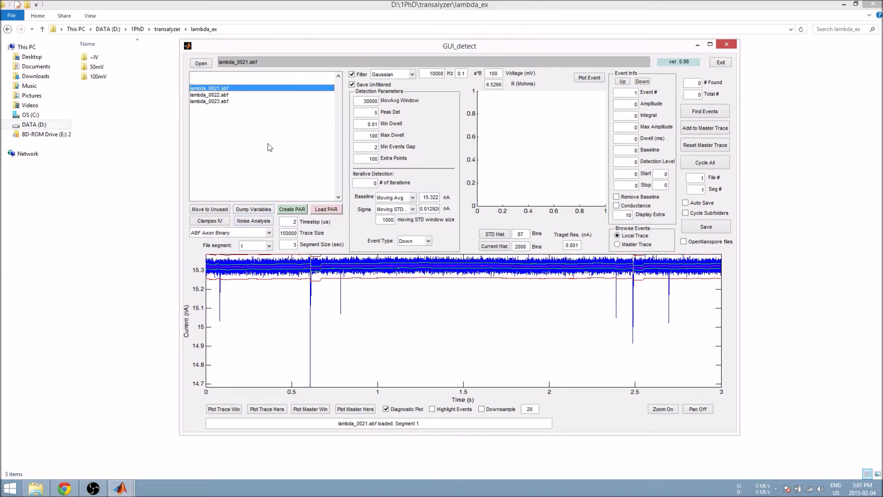
Start editing the Segment Size setting for the loaded lambda_0021.abf trace
{"action": "left_click", "coordinate": [285, 244]}
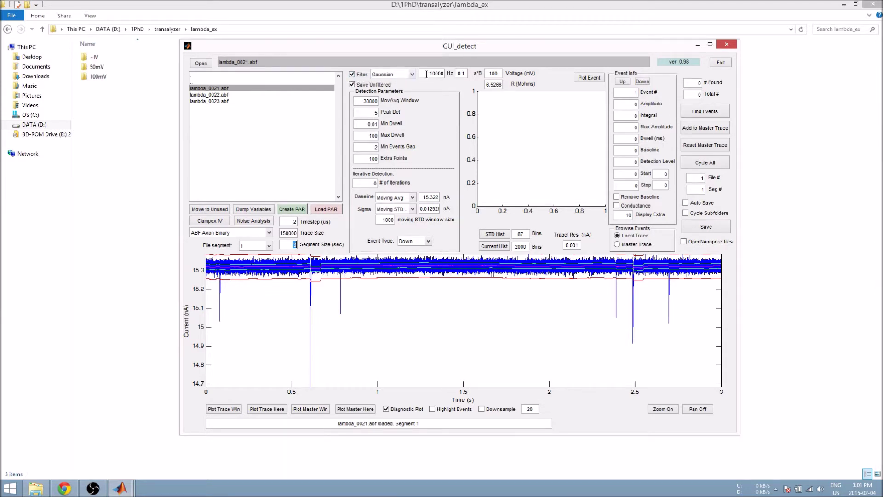
{"action": "left_click_drag", "start_coordinate": [430, 73], "coordinate": [445, 73]}
{"action": "left_click", "coordinate": [500, 73]}
Run Find Events on lambda_0021 (6 events) and zoom onto the first event's dip
{"action": "left_click", "coordinate": [696, 115]}
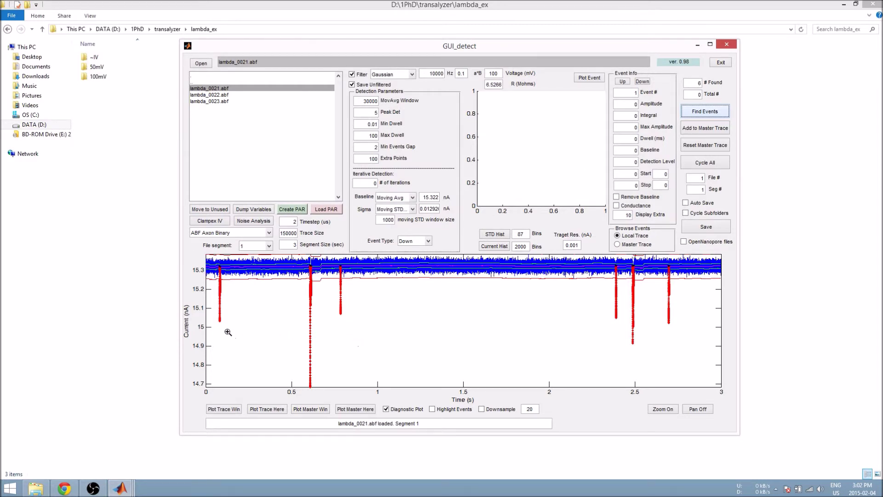
{"action": "left_click", "coordinate": [211, 260]}
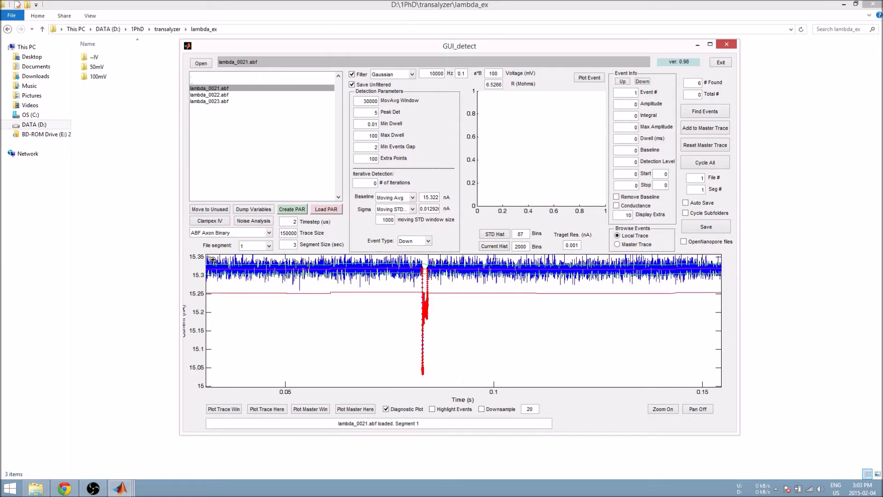
{"action": "left_click_drag", "start_coordinate": [432, 366], "coordinate": [442, 257]}
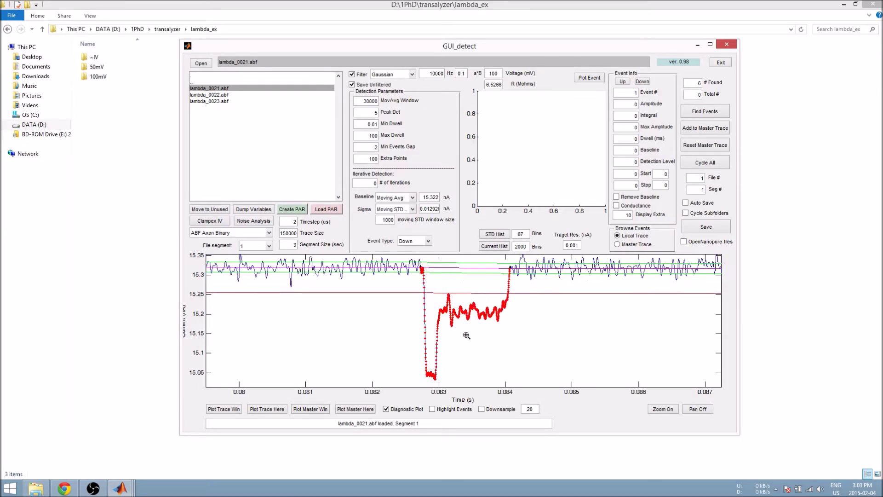
Show the first detected event's details and step through to event 4
{"action": "left_click", "coordinate": [643, 82]}
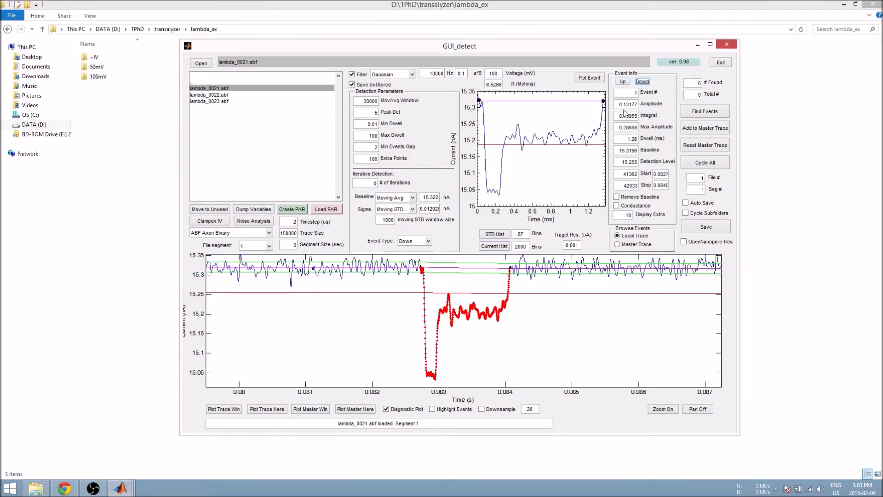
{"action": "left_click", "coordinate": [623, 82]}
{"action": "left_click", "coordinate": [623, 83]}
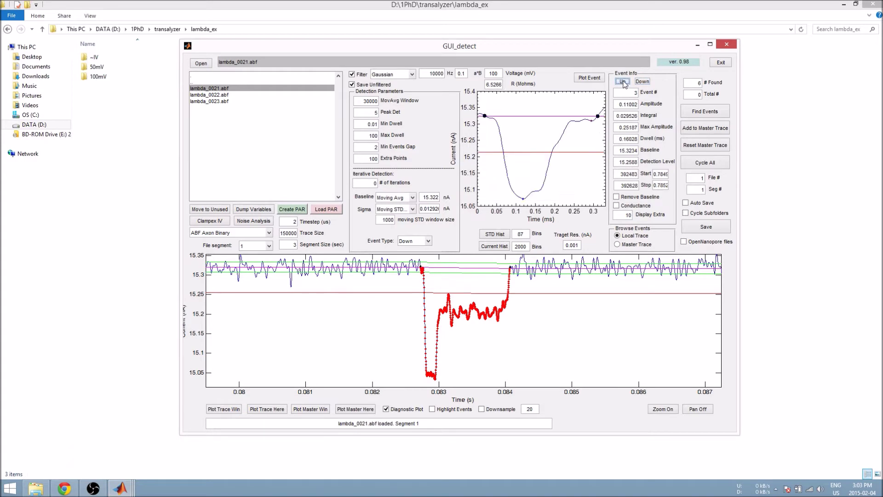
{"action": "left_click", "coordinate": [623, 83]}
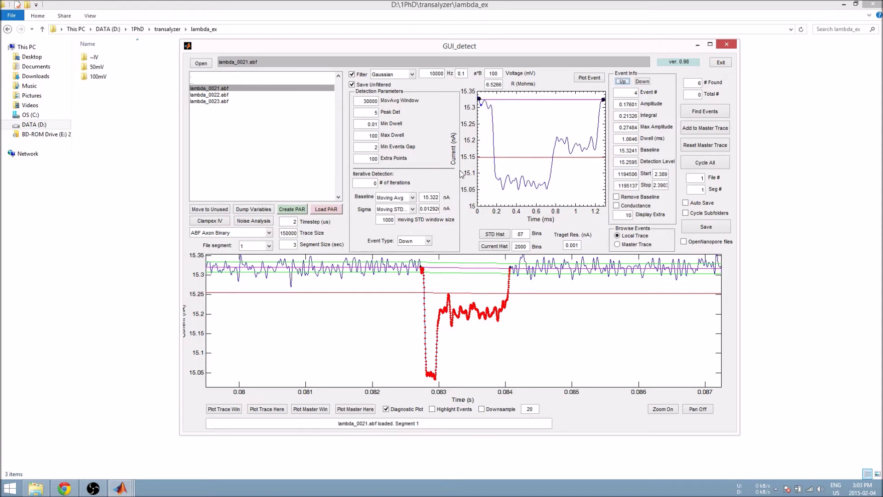
View the events as conductance, then as baseline-subtracted current, stepping back and forth
{"action": "left_click", "coordinate": [617, 206]}
{"action": "left_click", "coordinate": [643, 83]}
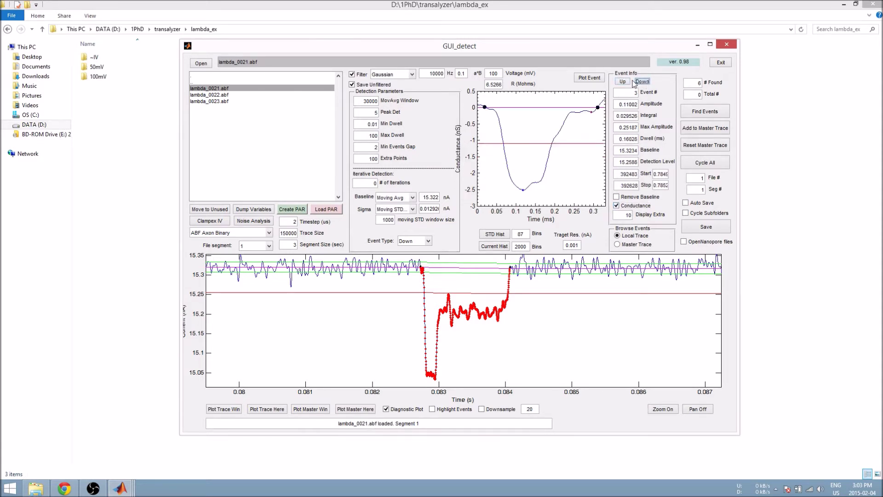
{"action": "left_click", "coordinate": [623, 81]}
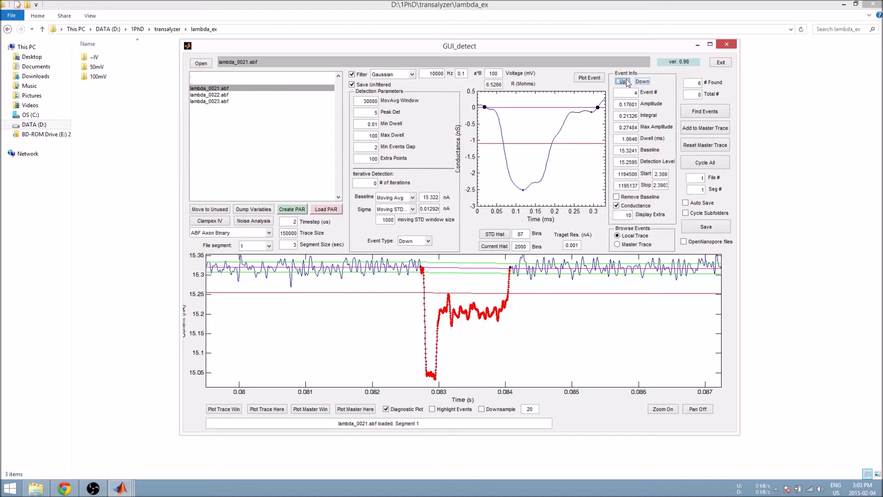
{"action": "left_click", "coordinate": [617, 206]}
{"action": "left_click", "coordinate": [617, 197]}
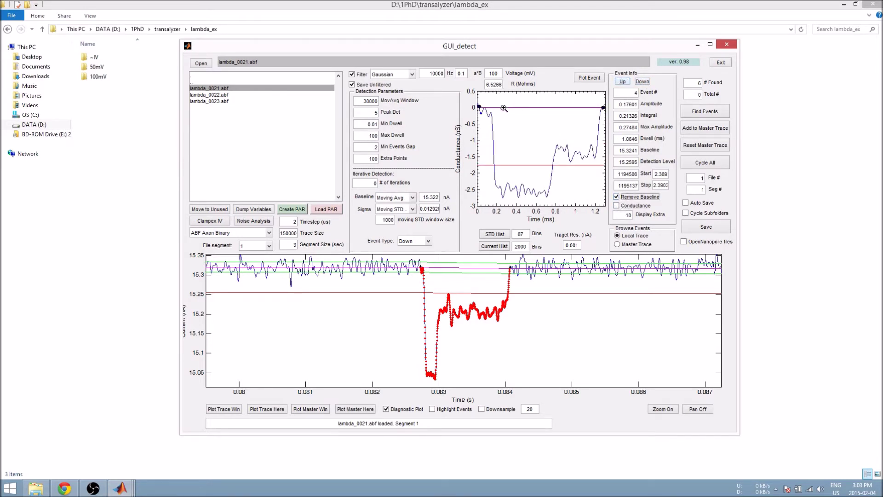
{"action": "left_click", "coordinate": [642, 82]}
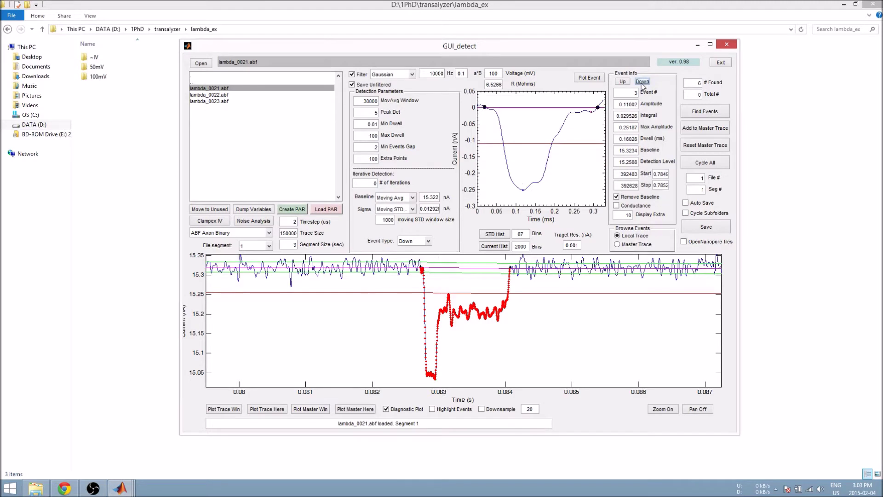
{"action": "left_click", "coordinate": [622, 81]}
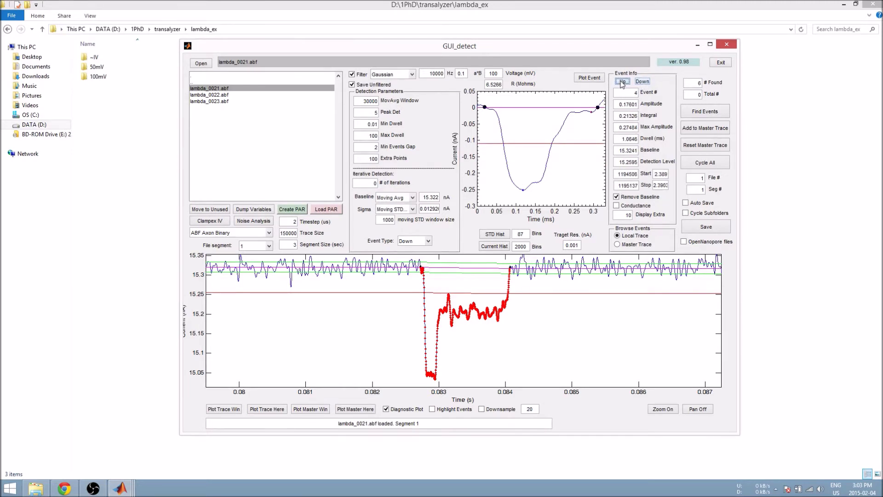
Turn off baseline removal and set Display Extra to 100 points around each event
{"action": "left_click", "coordinate": [624, 198]}
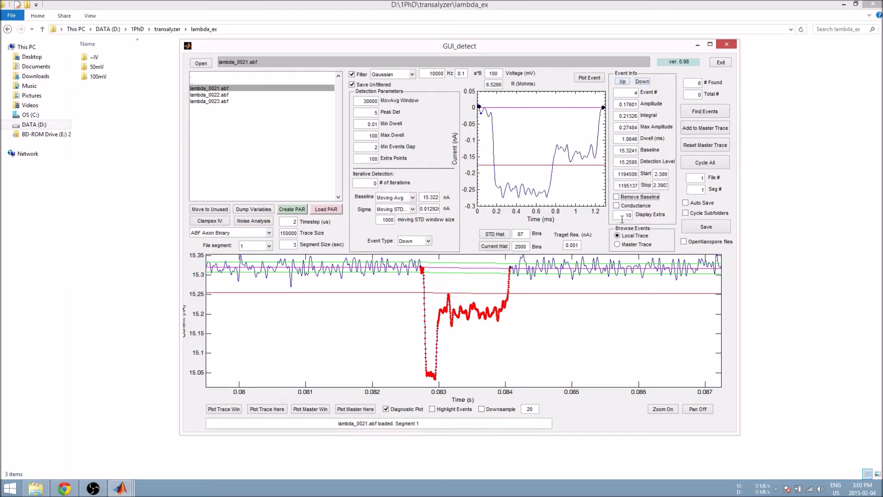
{"action": "double_click", "coordinate": [632, 215]}
{"action": "left_click", "coordinate": [622, 82]}
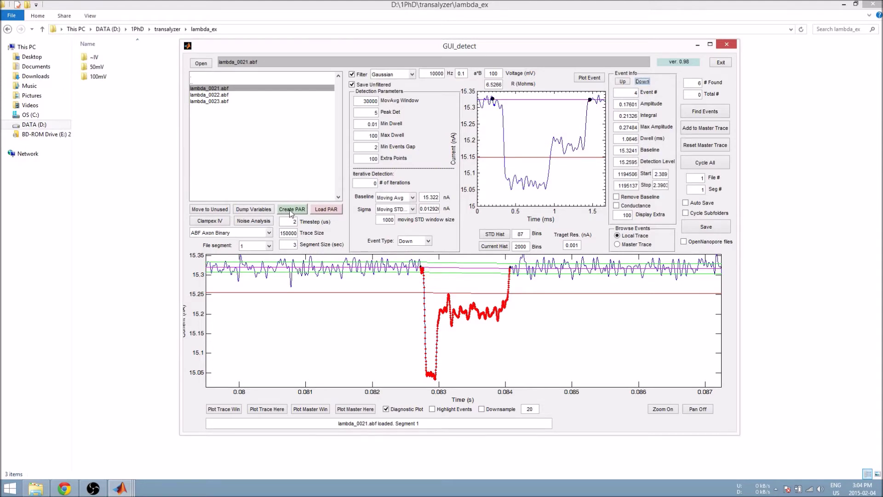
Save the detection parameters as ~detect.par in 100mV and select the parent folder entry
{"action": "left_click", "coordinate": [294, 210]}
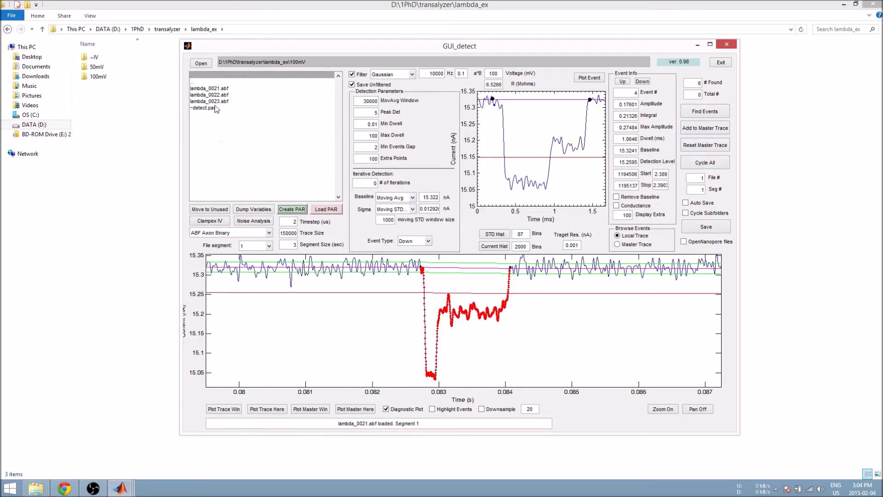
{"action": "left_click", "coordinate": [211, 83]}
In the 50mV folder, set a*B to 50, load lambda_0005.abf, and save ~detect.par
{"action": "double_click", "coordinate": [211, 85]}
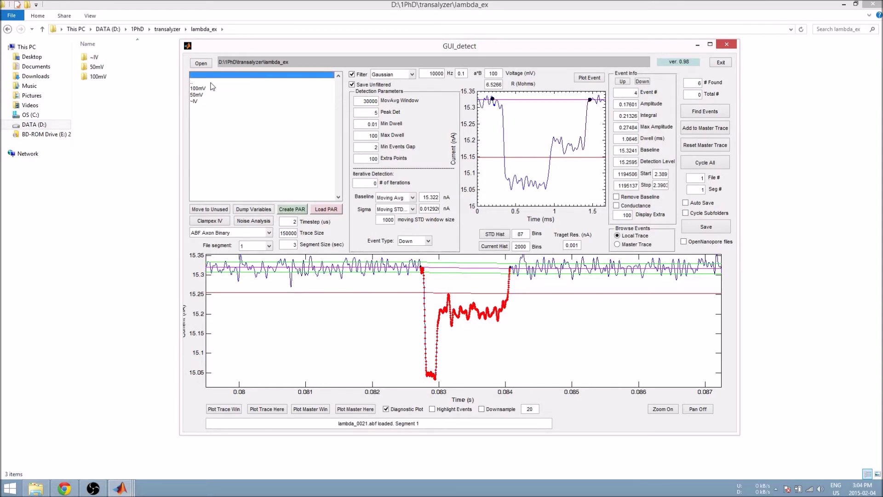
{"action": "double_click", "coordinate": [198, 94]}
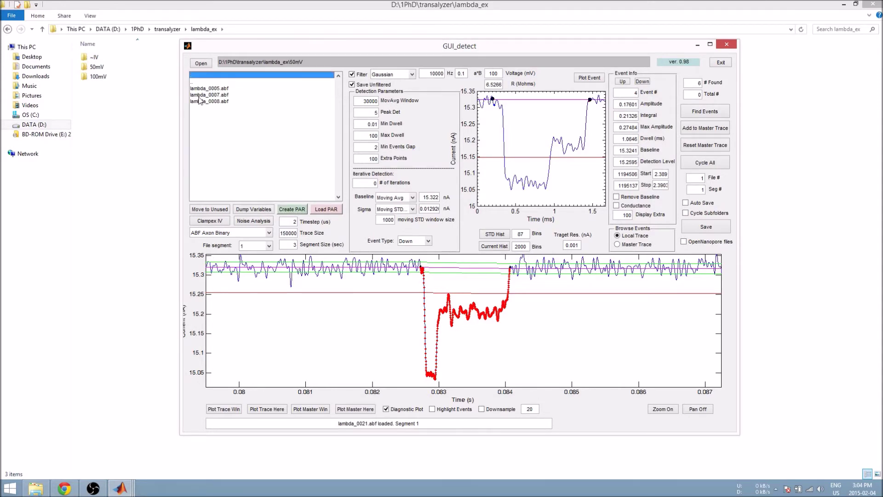
{"action": "left_click", "coordinate": [491, 74]}
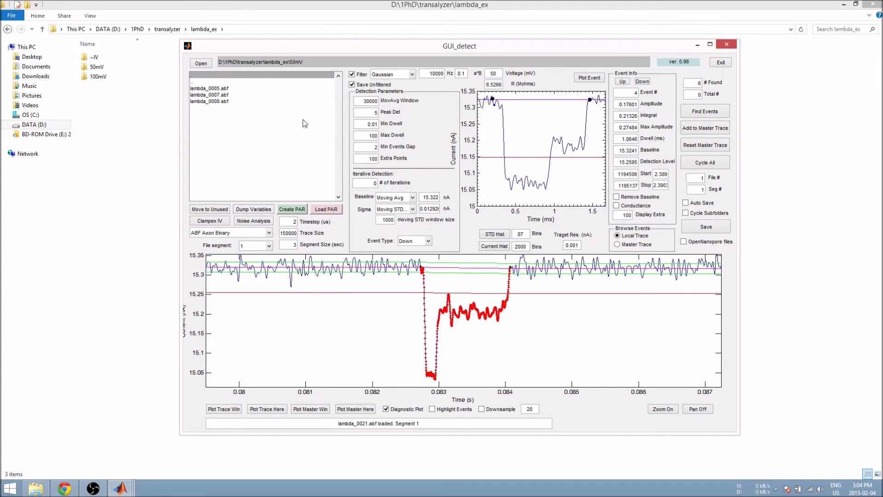
{"action": "left_click", "coordinate": [233, 88]}
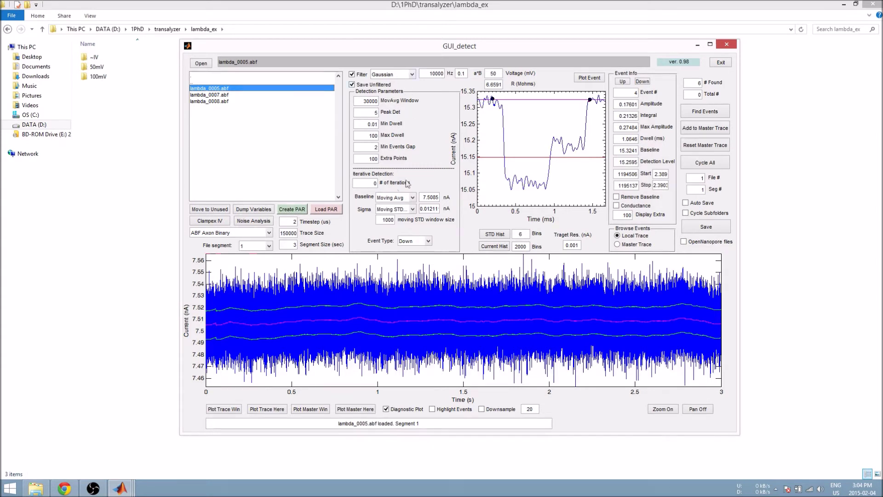
{"action": "left_click", "coordinate": [301, 211]}
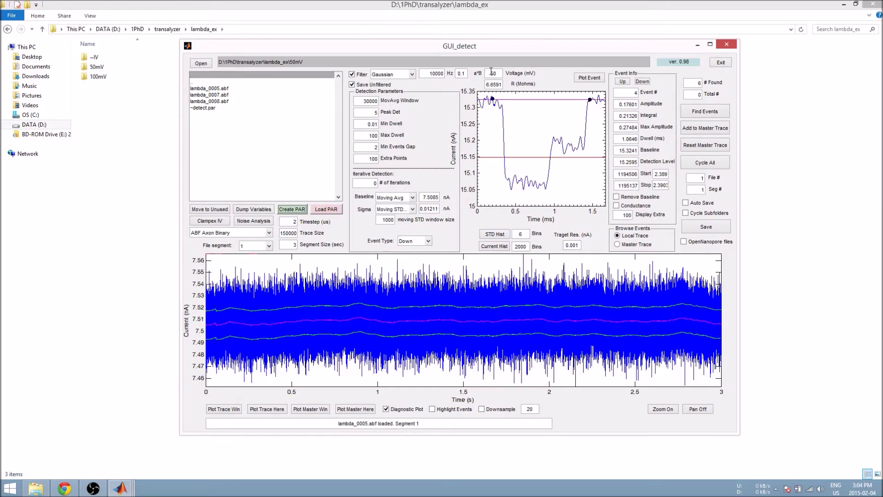
{"action": "double_click", "coordinate": [221, 82]}
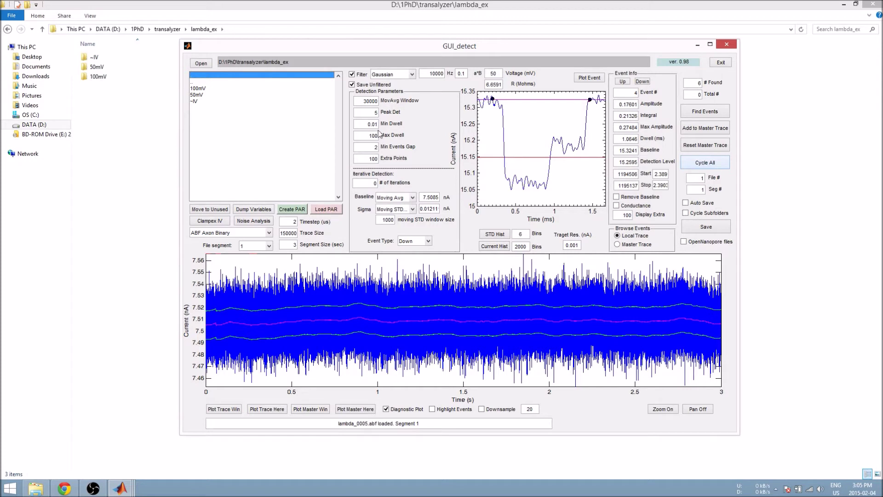
Load lambda_0021.abf from 100mV, find events in segment 1, and add them to the master trace
{"action": "double_click", "coordinate": [202, 89]}
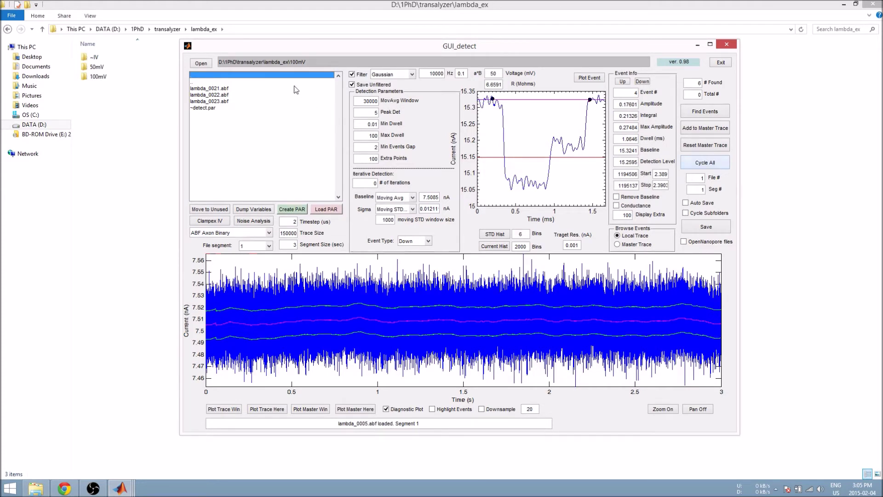
{"action": "left_click", "coordinate": [225, 89]}
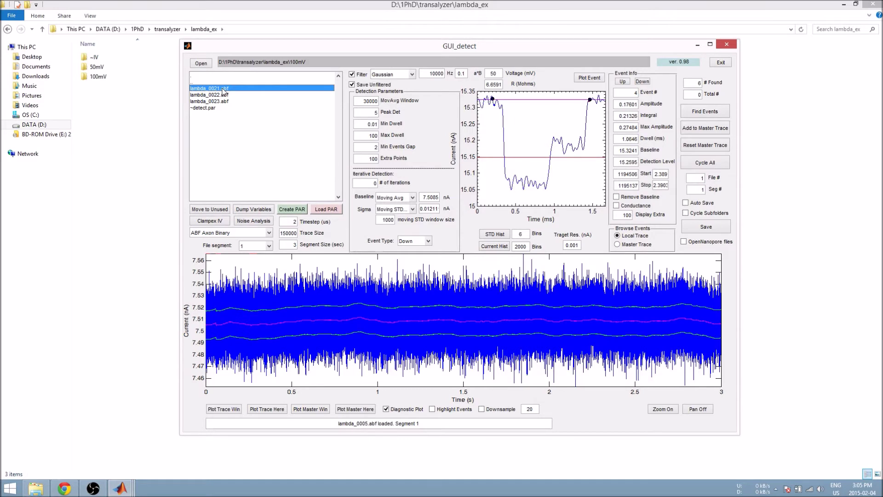
{"action": "double_click", "coordinate": [224, 89]}
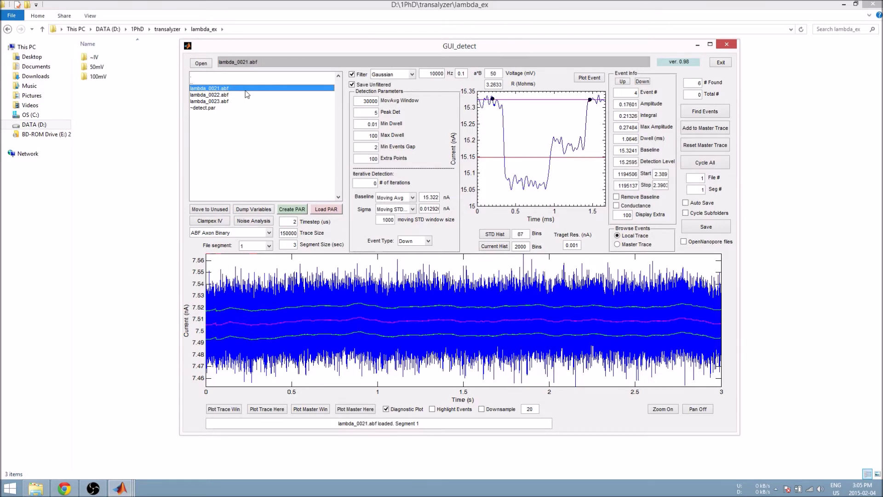
{"action": "left_click", "coordinate": [709, 113]}
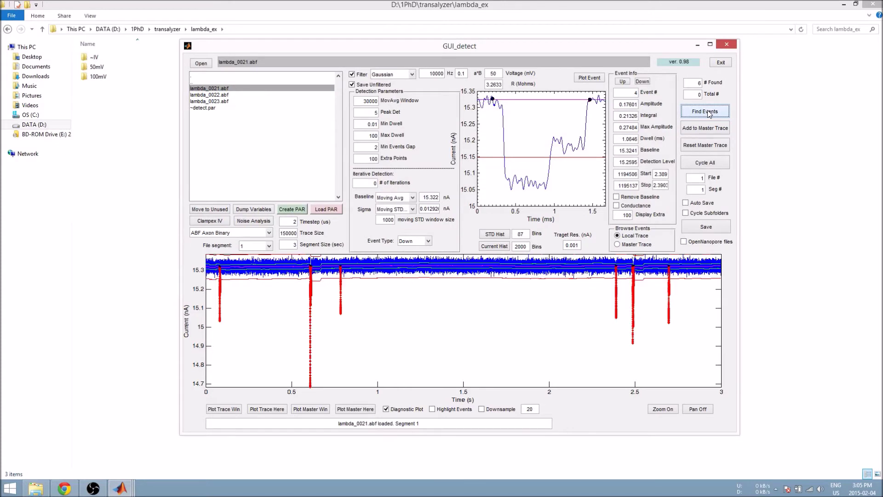
{"action": "left_click", "coordinate": [707, 130]}
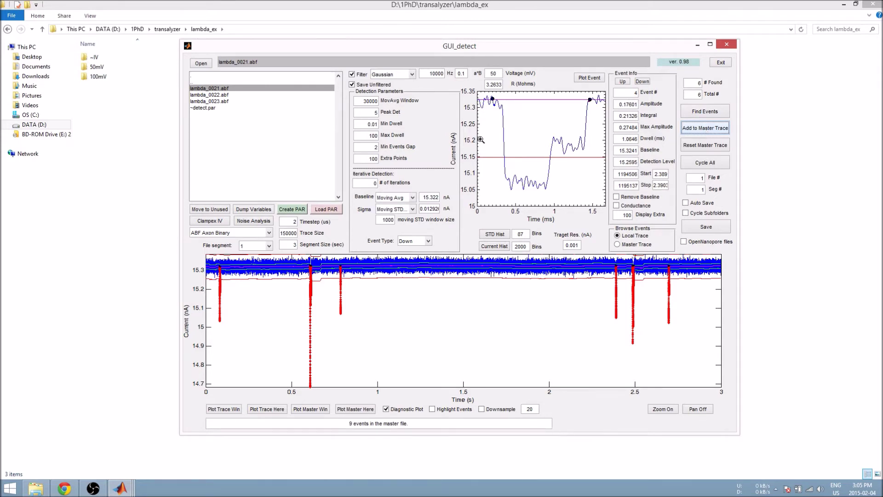
Find events in file segment 2 and add them, bringing the master trace to 12 events
{"action": "left_click", "coordinate": [269, 247]}
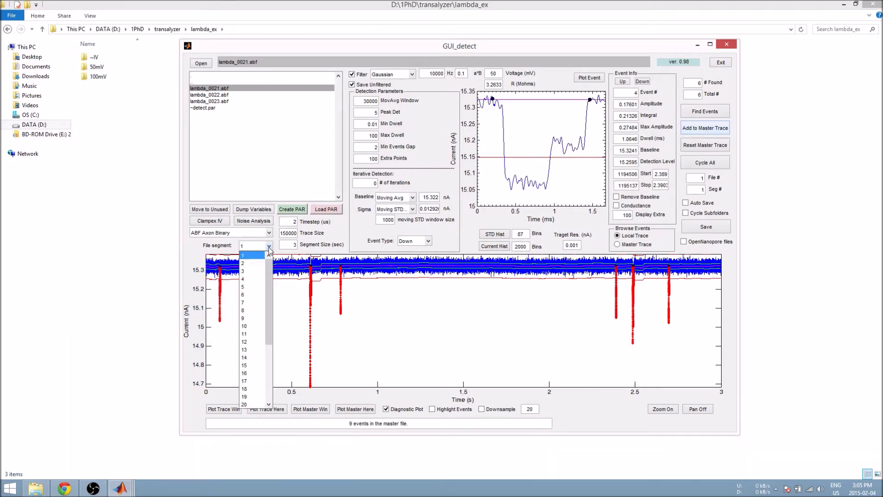
{"action": "left_click", "coordinate": [251, 264]}
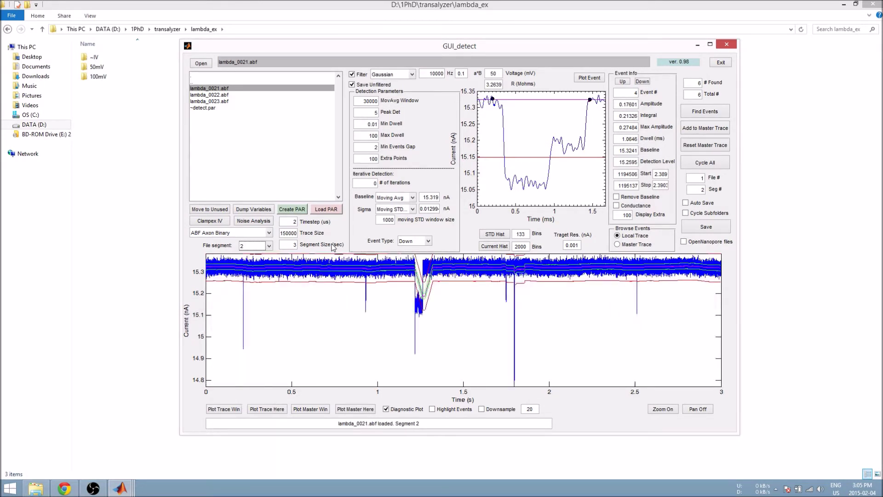
{"action": "left_click", "coordinate": [696, 113]}
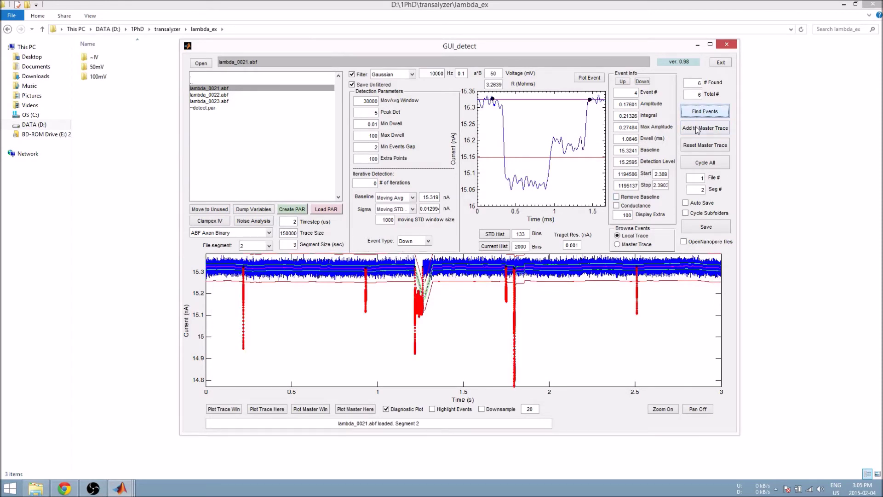
{"action": "left_click", "coordinate": [697, 130]}
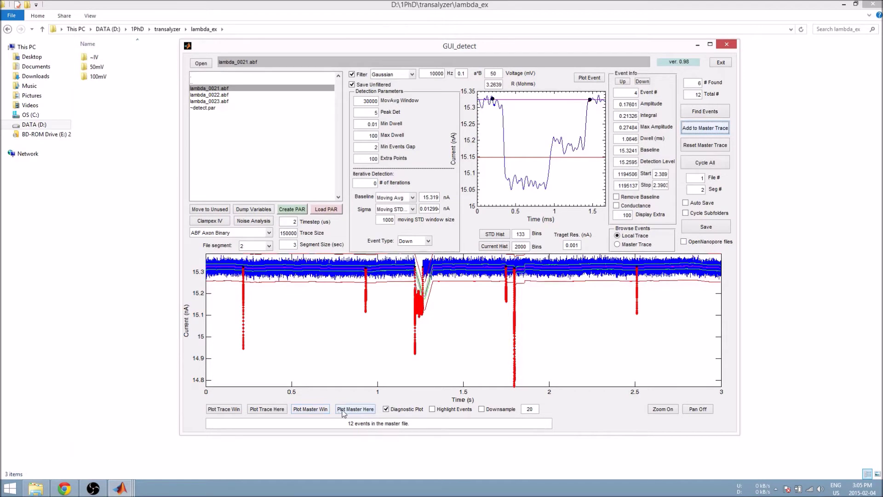
Plot the 12-event master trace, zoom into its start, then zoom back out
{"action": "left_click", "coordinate": [362, 411]}
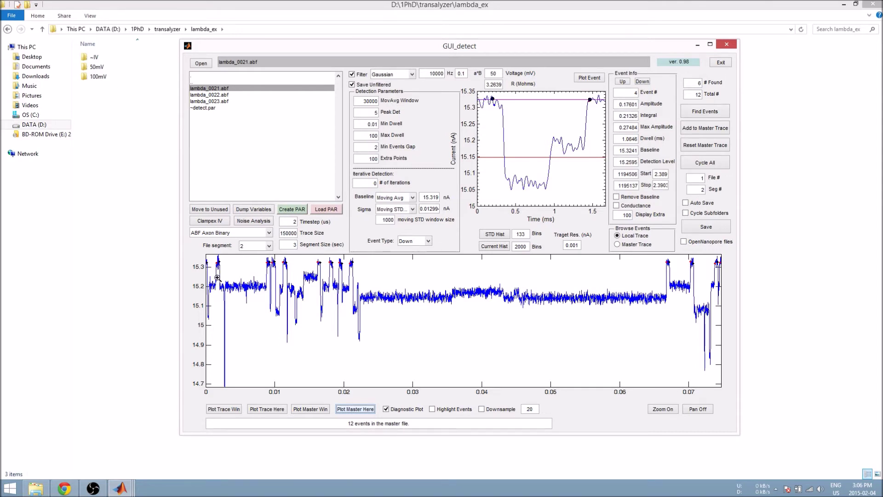
{"action": "left_click_drag", "start_coordinate": [212, 258], "coordinate": [275, 274]}
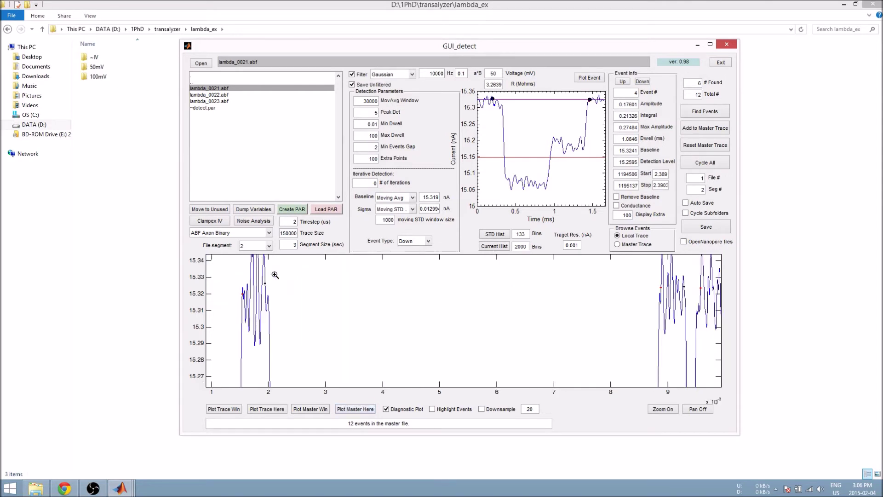
{"action": "double_click", "coordinate": [394, 313]}
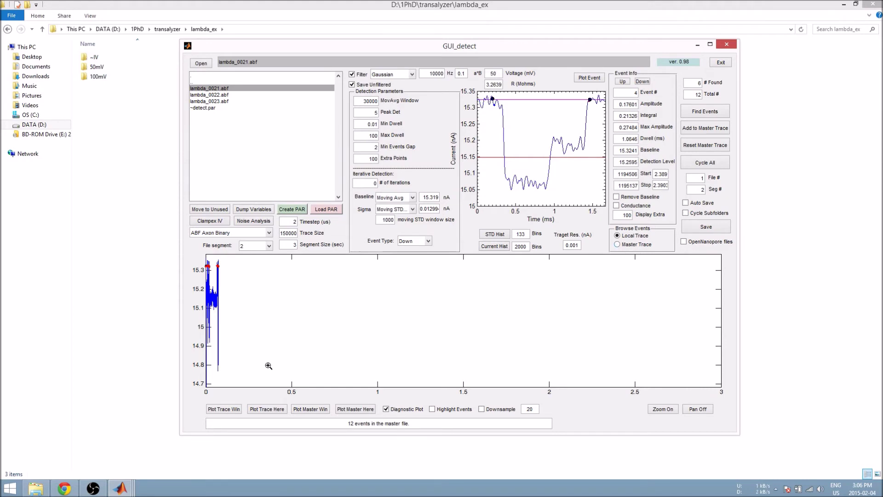
Browse the master-trace events one by one, displaying them as conductance traces
{"action": "left_click", "coordinate": [355, 409]}
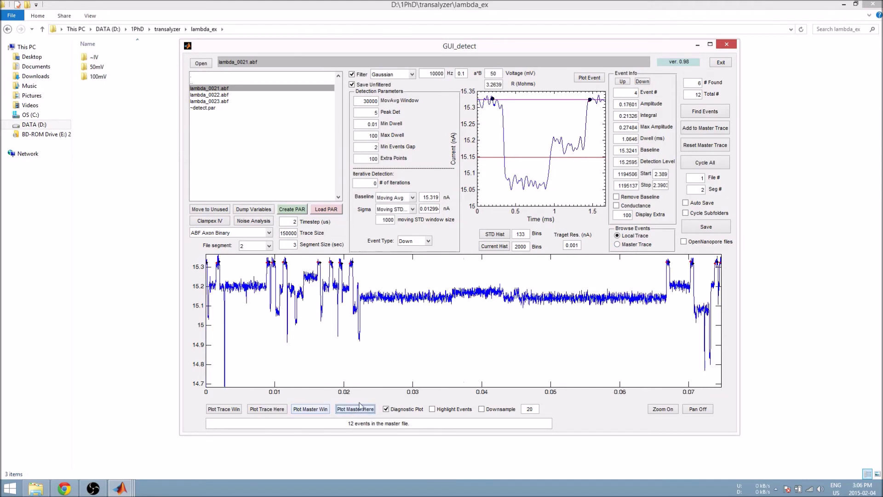
{"action": "left_click", "coordinate": [631, 245]}
{"action": "left_click", "coordinate": [624, 82]}
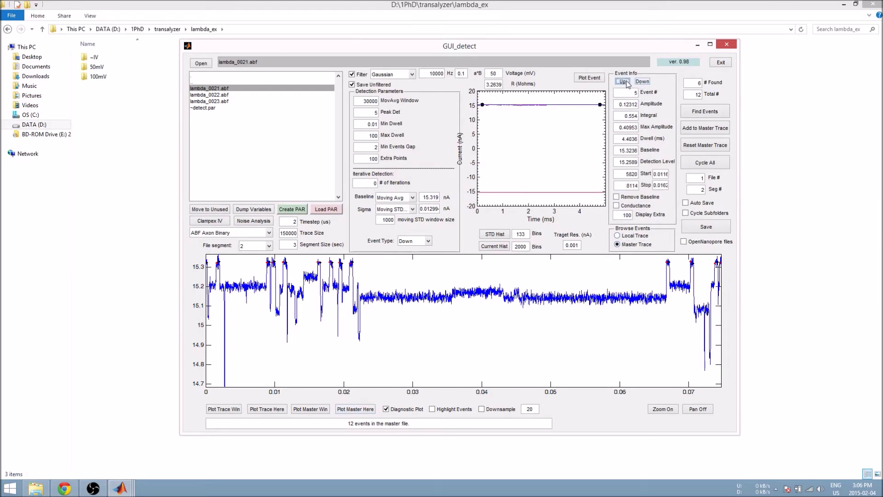
{"action": "left_click", "coordinate": [624, 81]}
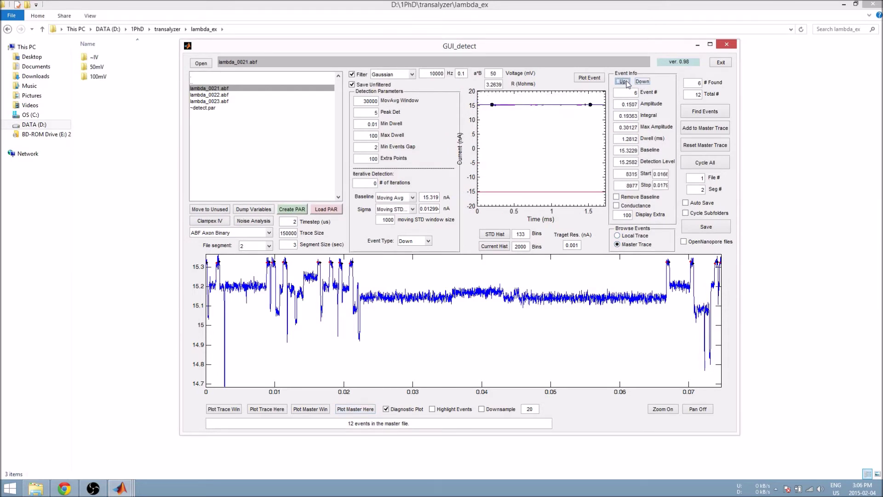
{"action": "left_click", "coordinate": [631, 206]}
{"action": "left_click", "coordinate": [624, 83]}
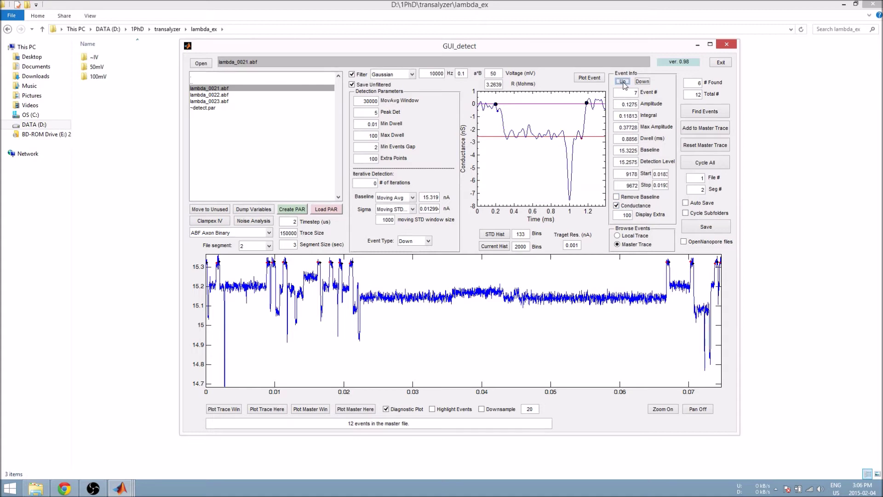
{"action": "left_click", "coordinate": [624, 84]}
{"action": "left_click", "coordinate": [624, 84]}
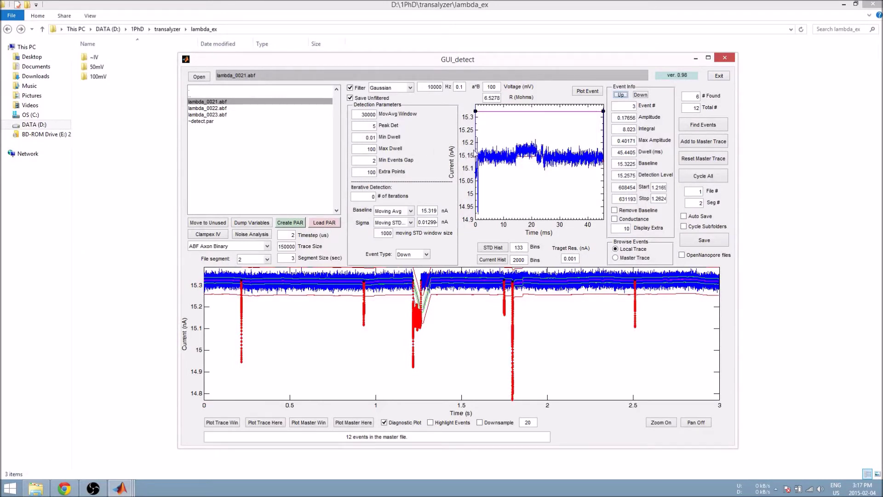
Reset the master trace, then run Cycle All on lambda_ex with Auto Save and Cycle Subfolders ticked
{"action": "left_click", "coordinate": [696, 159]}
{"action": "left_click", "coordinate": [256, 95]}
{"action": "double_click", "coordinate": [256, 95]}
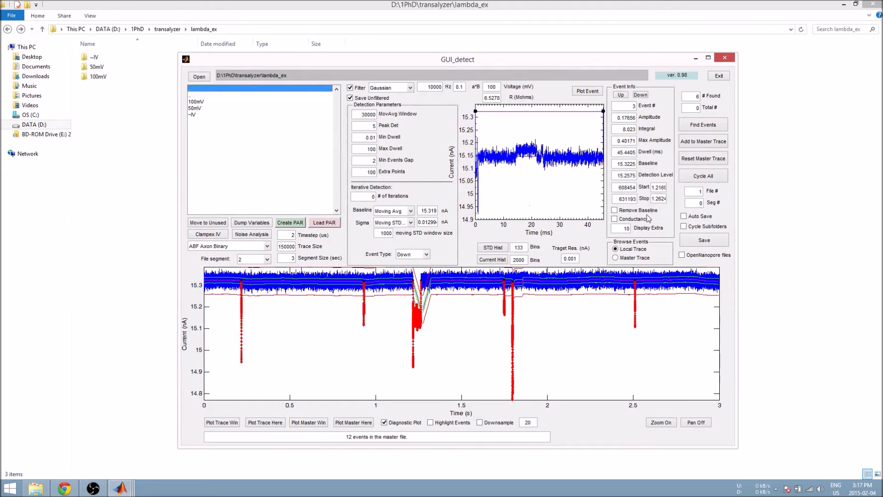
{"action": "left_click", "coordinate": [699, 216]}
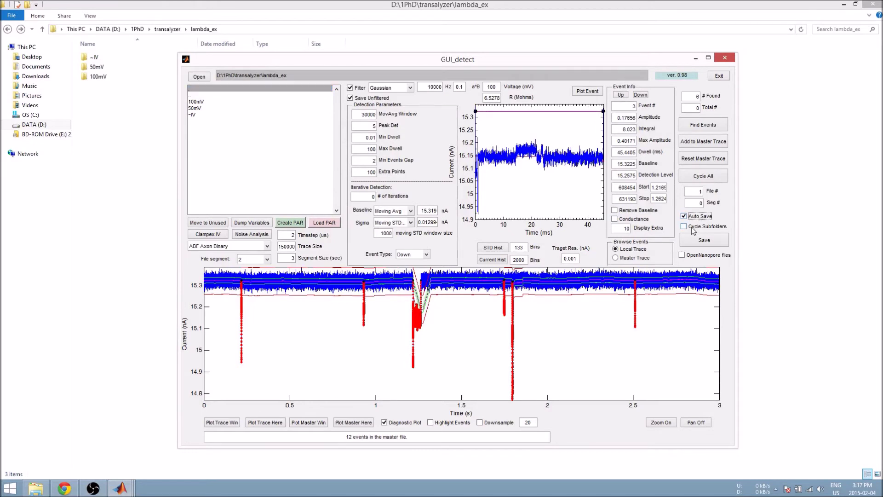
{"action": "left_click", "coordinate": [694, 227]}
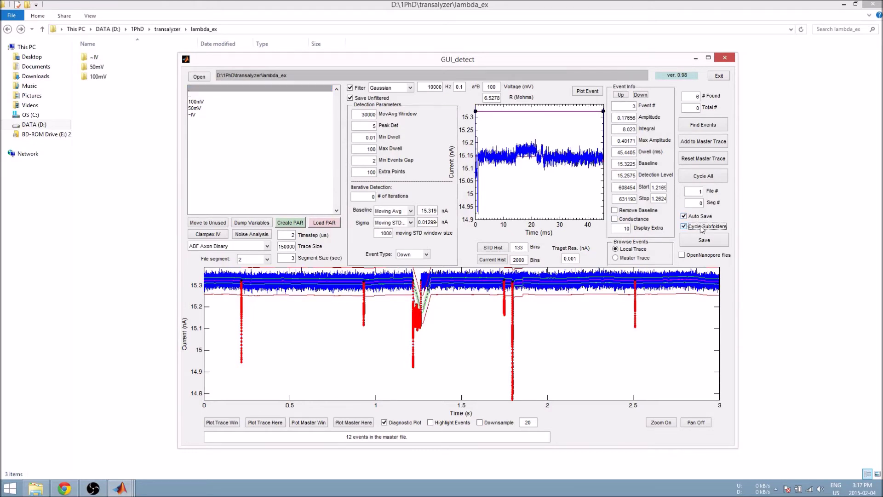
{"action": "left_click", "coordinate": [716, 176]}
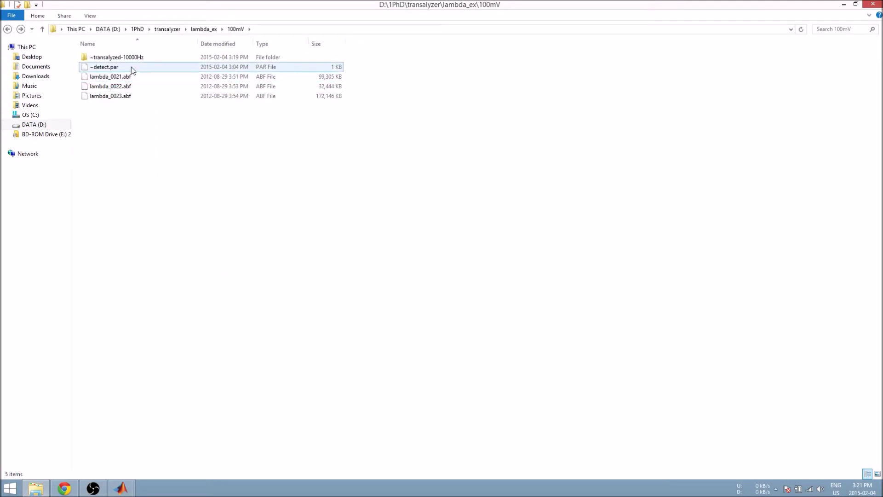
Open the ~transalyzed-10000Hz results folder, then switch to the MATLAB R2013a main window
{"action": "mouse_move", "coordinate": [105, 61]}
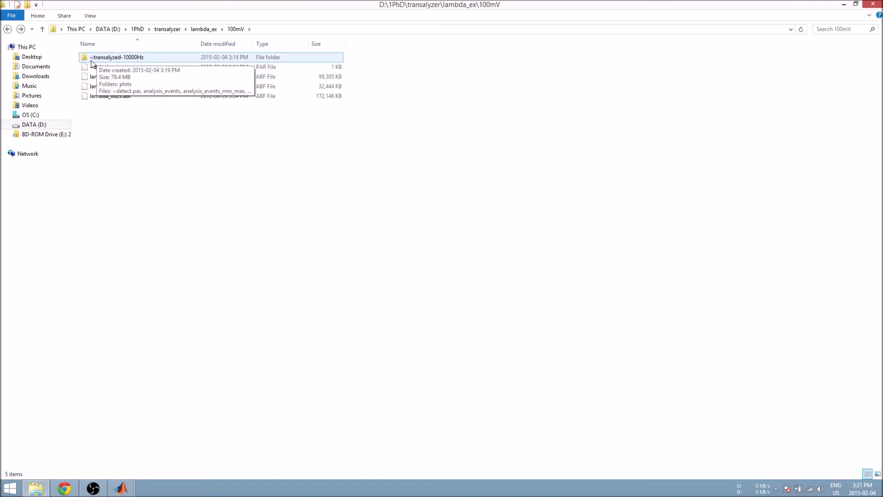
{"action": "double_click", "coordinate": [124, 57]}
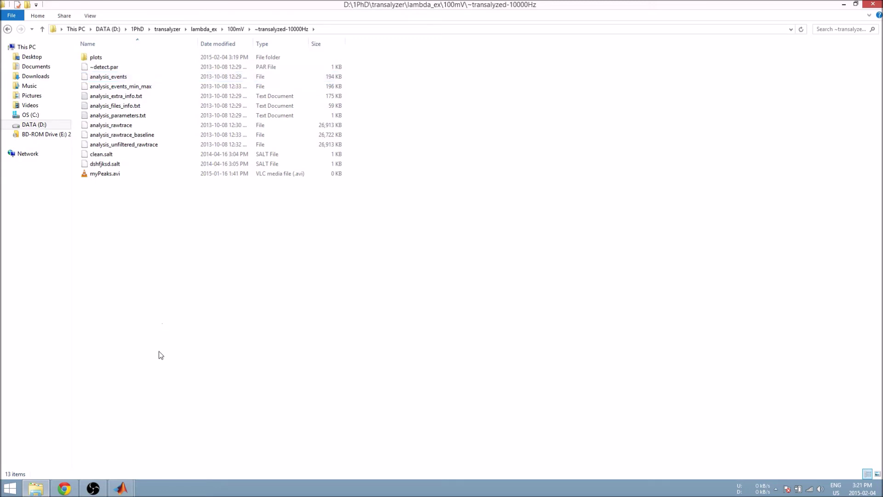
{"action": "left_click", "coordinate": [119, 491]}
{"action": "left_click", "coordinate": [76, 438]}
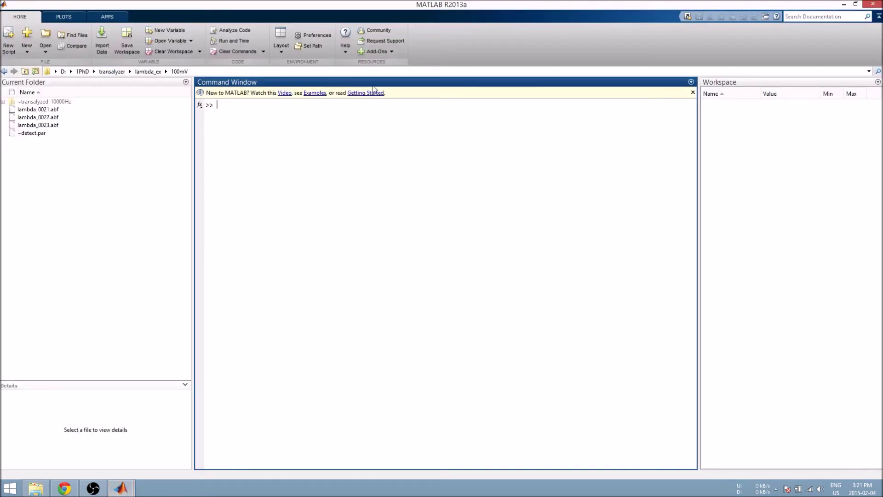
Switch to the transalyzer_rc1a folder and run GUI_events.m to launch Transalyzer Event Mgmt
{"action": "left_click", "coordinate": [869, 72]}
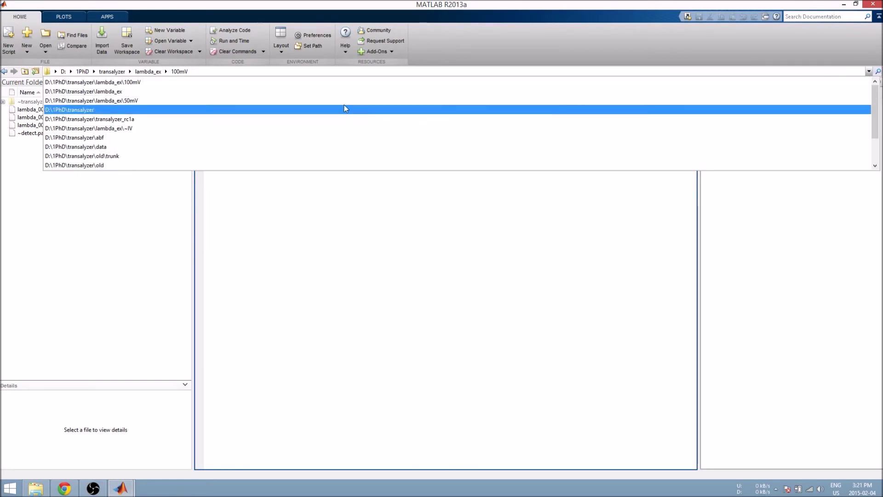
{"action": "left_click", "coordinate": [164, 124]}
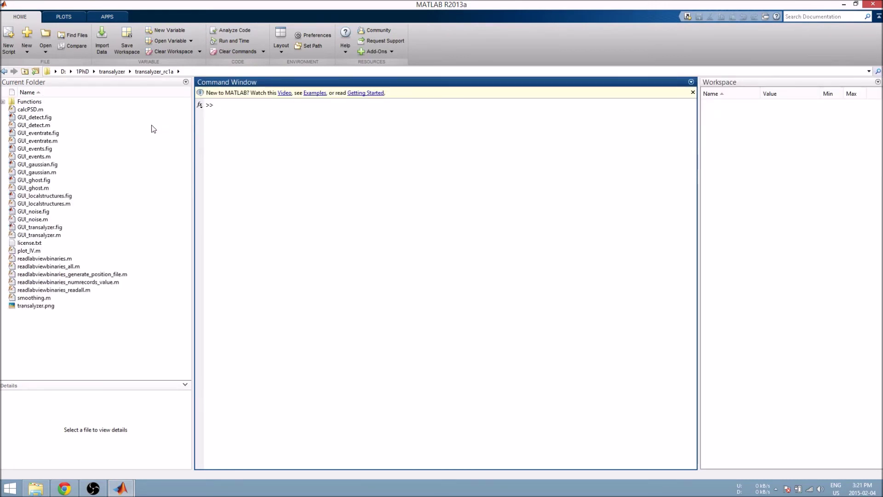
{"action": "left_click", "coordinate": [42, 157]}
{"action": "right_click", "coordinate": [42, 157]}
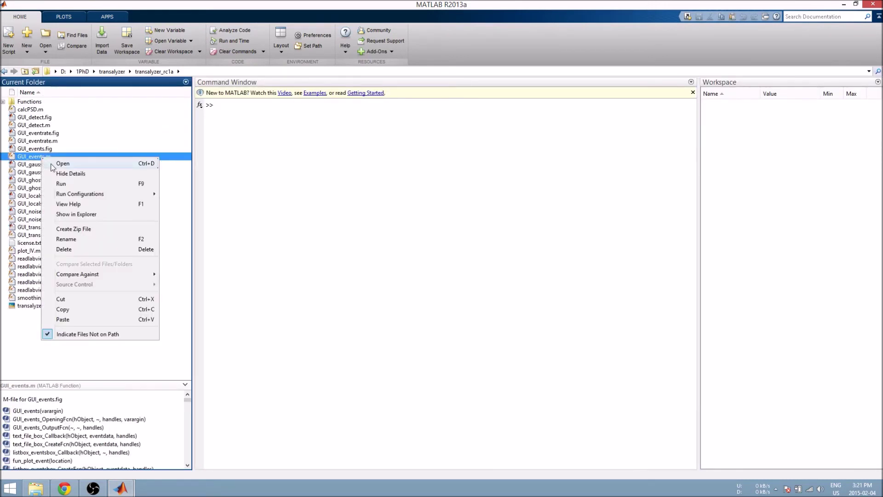
{"action": "left_click", "coordinate": [52, 169]}
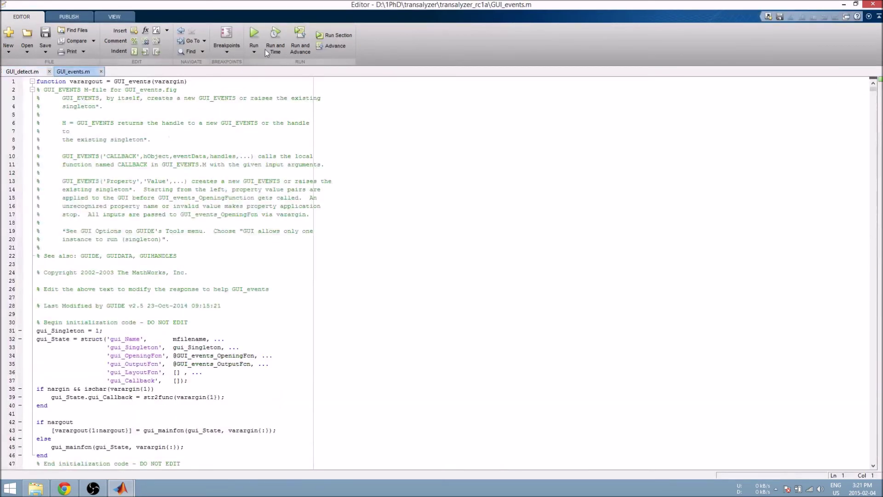
{"action": "left_click", "coordinate": [255, 34]}
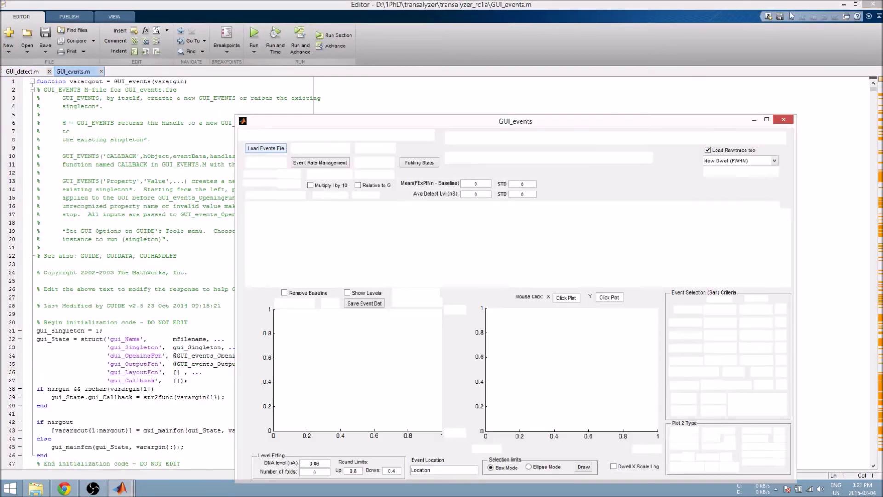
Minimize the Editor, MATLAB main window and File Explorer, leaving GUI_events alone
{"action": "left_click", "coordinate": [844, 5]}
{"action": "left_click", "coordinate": [845, 4]}
{"action": "left_click", "coordinate": [844, 5]}
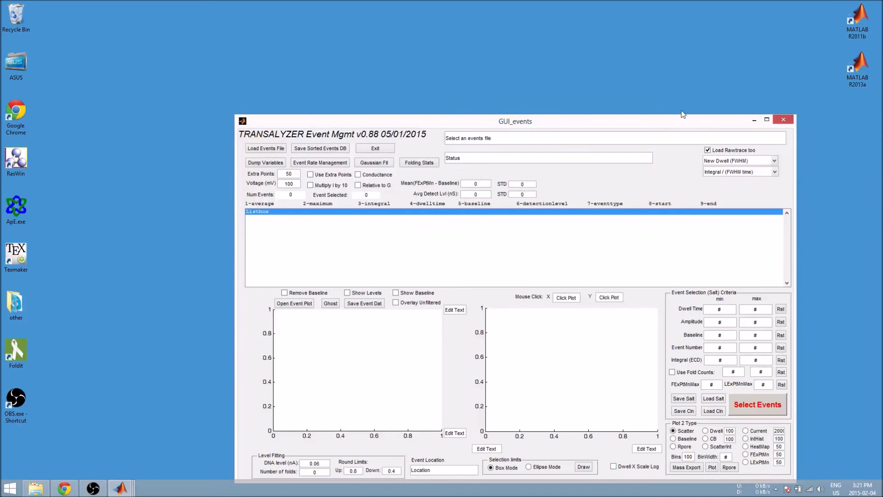
Load the analysis_events file from lambda_ex > 100mV > ~transalyzed-10000Hz into GUI_events
{"action": "left_click_drag", "start_coordinate": [658, 126], "coordinate": [604, 65]}
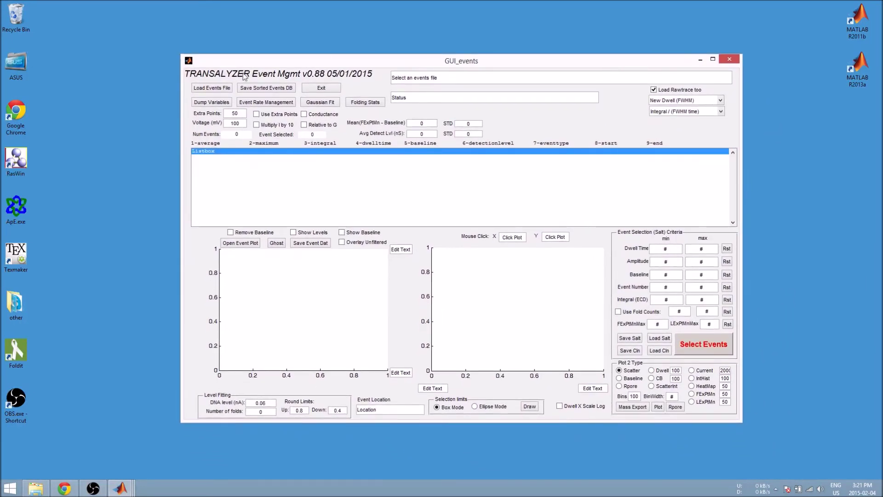
{"action": "left_click", "coordinate": [213, 88]}
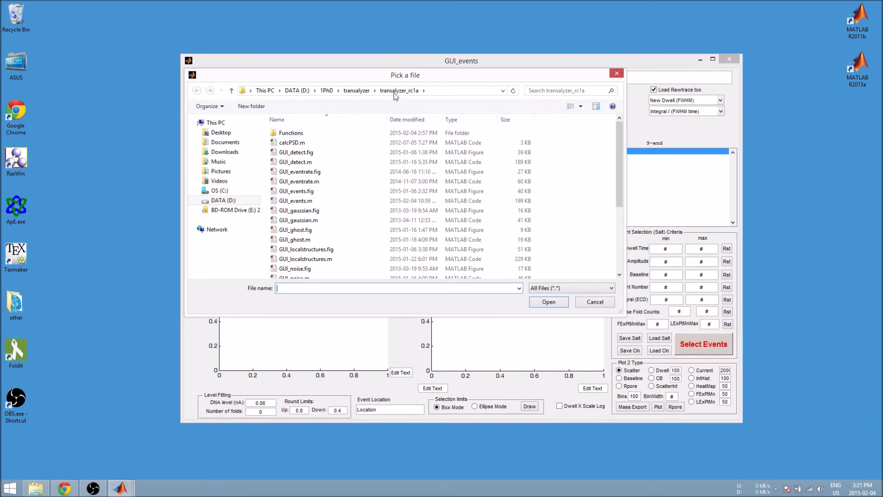
{"action": "left_click", "coordinate": [357, 90]}
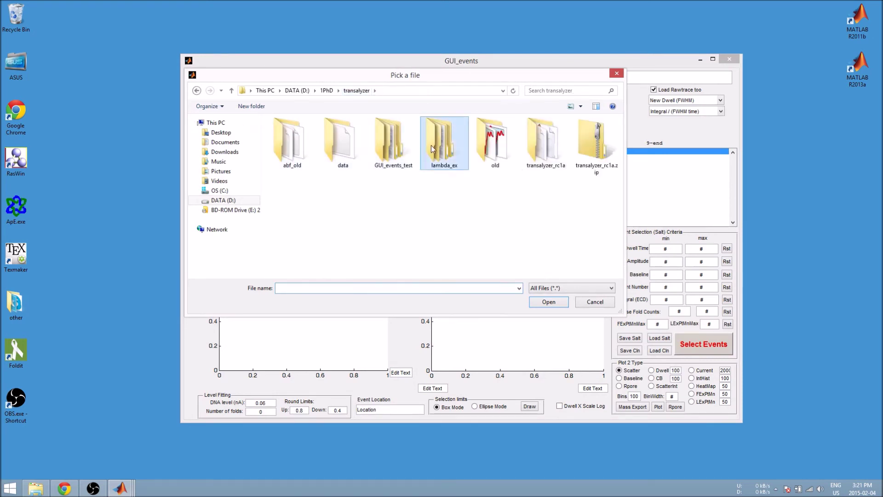
{"action": "double_click", "coordinate": [431, 145]}
{"action": "double_click", "coordinate": [287, 152]}
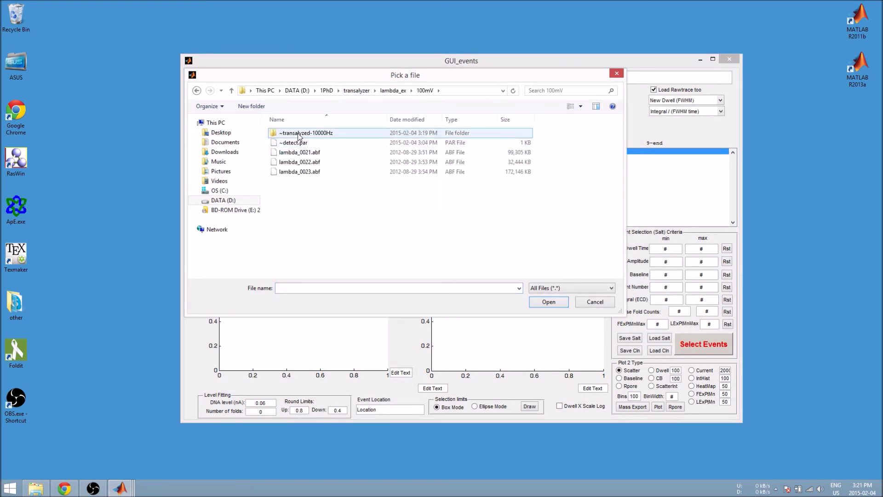
{"action": "double_click", "coordinate": [298, 134]}
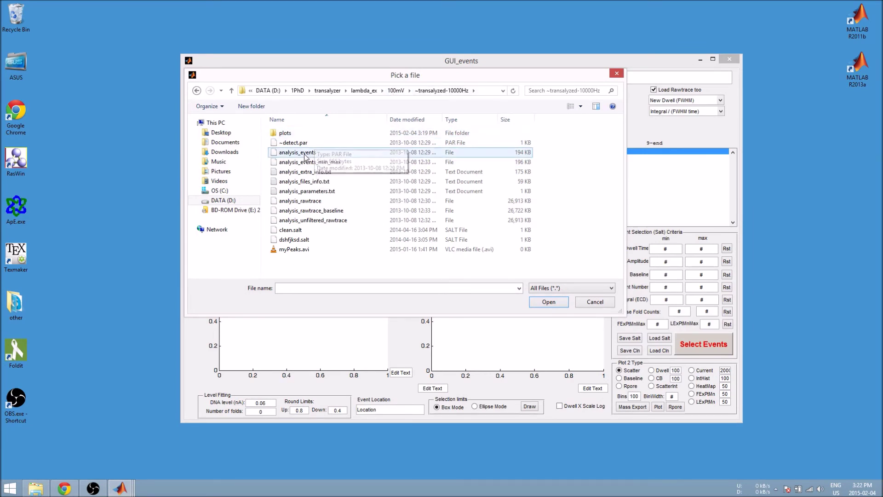
{"action": "left_click", "coordinate": [305, 154]}
Load analysis_events and cap Amplitude max at 1, selecting 1741 events
{"action": "left_click", "coordinate": [543, 302]}
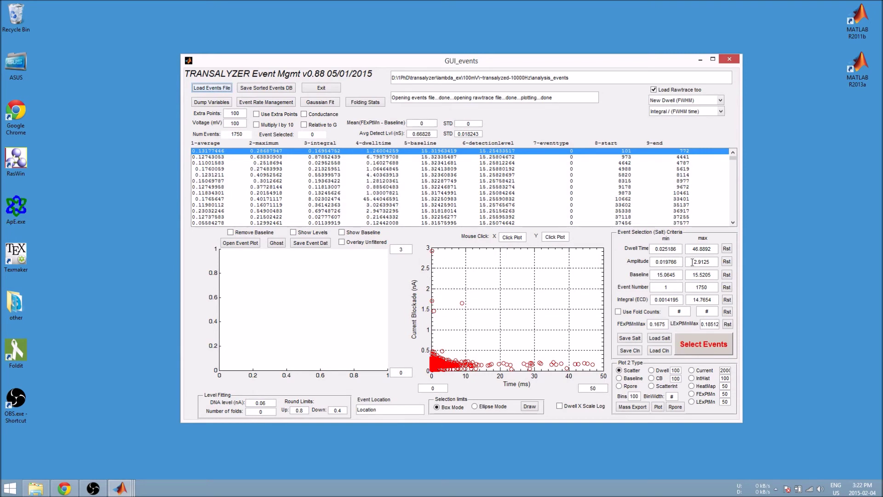
{"action": "left_click_drag", "start_coordinate": [692, 262], "coordinate": [715, 263]}
{"action": "type", "text": "1"}
{"action": "left_click", "coordinate": [682, 342]}
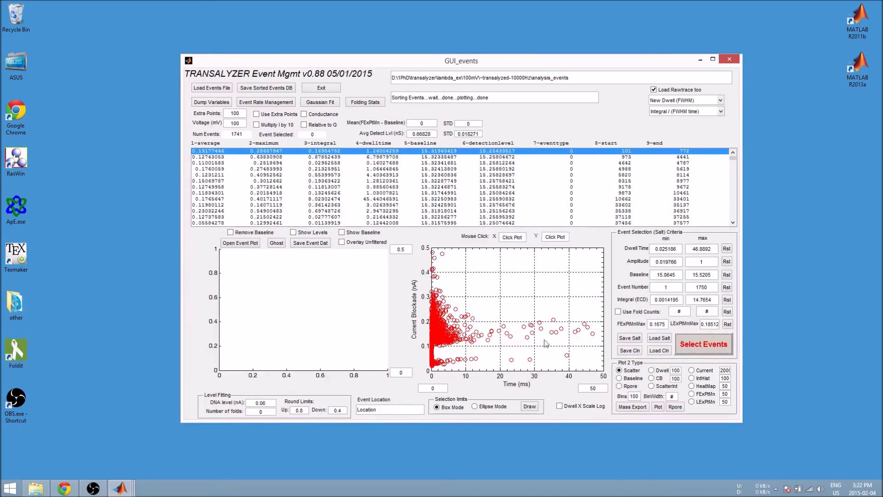
Filter with Dwell Time max 10 ms, then tighten it to 8 ms, leaving 1684 events
{"action": "double_click", "coordinate": [715, 249]}
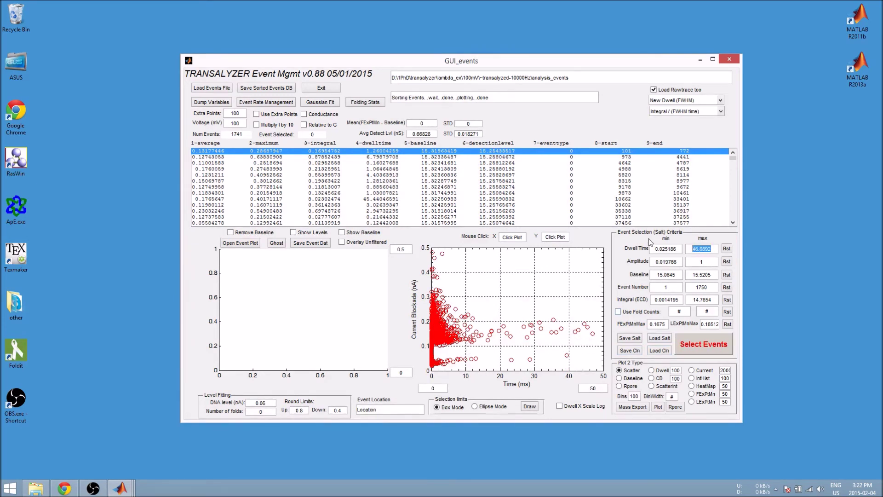
{"action": "type", "text": "10"}
{"action": "left_click", "coordinate": [703, 342]}
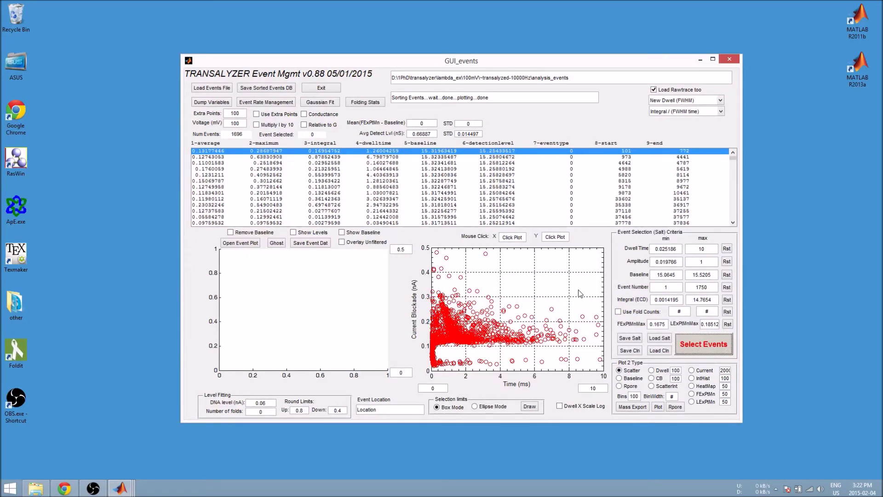
{"action": "double_click", "coordinate": [711, 249]}
{"action": "type", "text": "8"}
{"action": "left_click", "coordinate": [702, 343]}
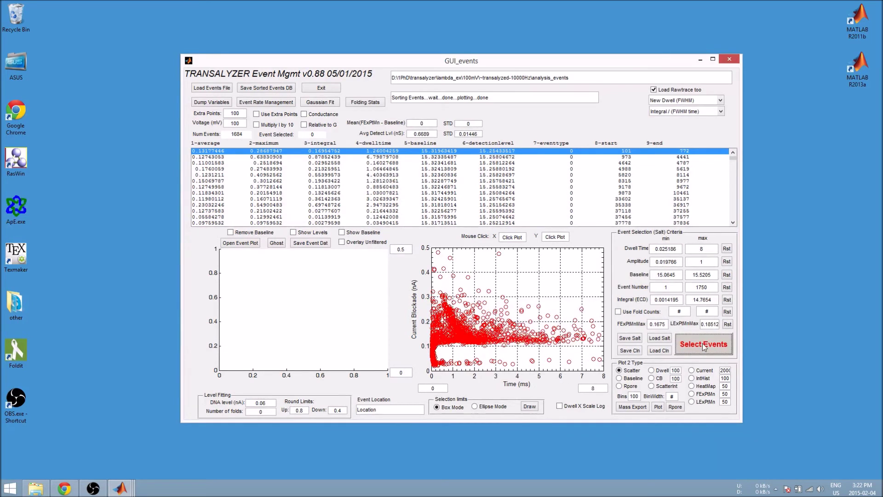
Plot Baseline, raise Baseline min to 15.25 to keep 1563 events, and replot the baseline
{"action": "left_click", "coordinate": [626, 379]}
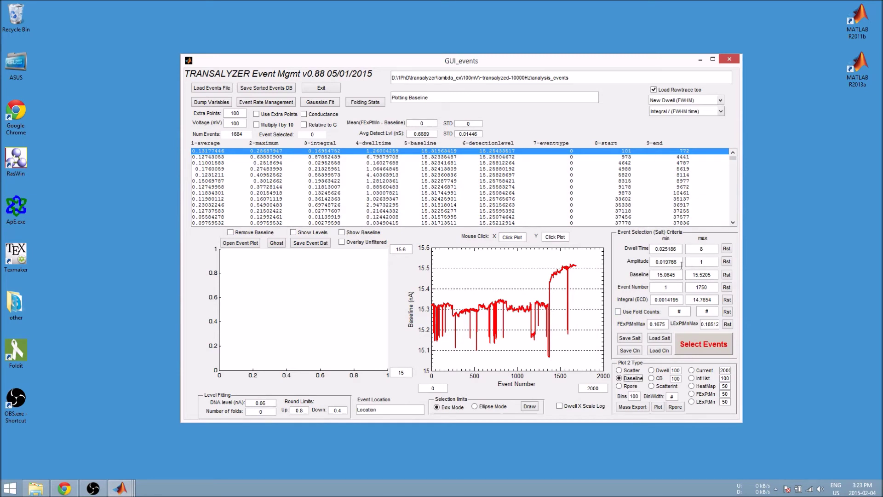
{"action": "left_click_drag", "start_coordinate": [680, 275], "coordinate": [664, 275]}
{"action": "type", "text": "25"}
{"action": "left_click", "coordinate": [705, 347]}
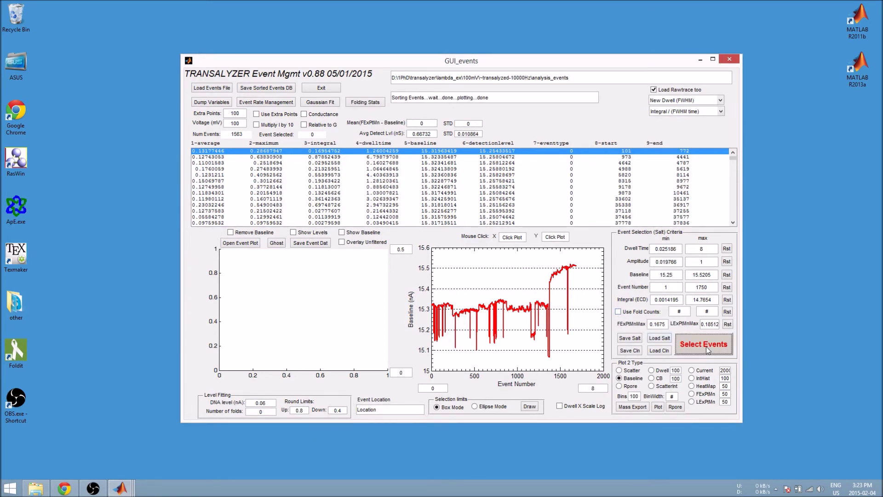
{"action": "left_click", "coordinate": [634, 381]}
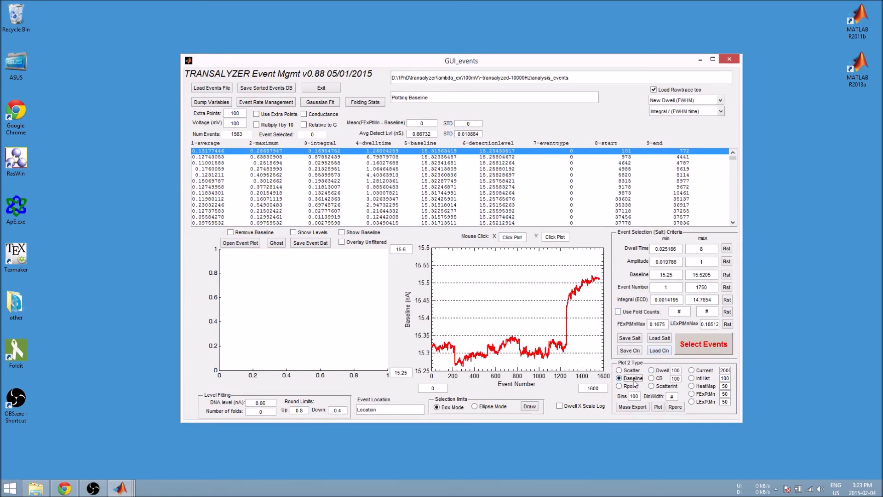
View the integral histogram and cap Integral (ECD) max at 1, leaving 1542 events
{"action": "left_click", "coordinate": [693, 379]}
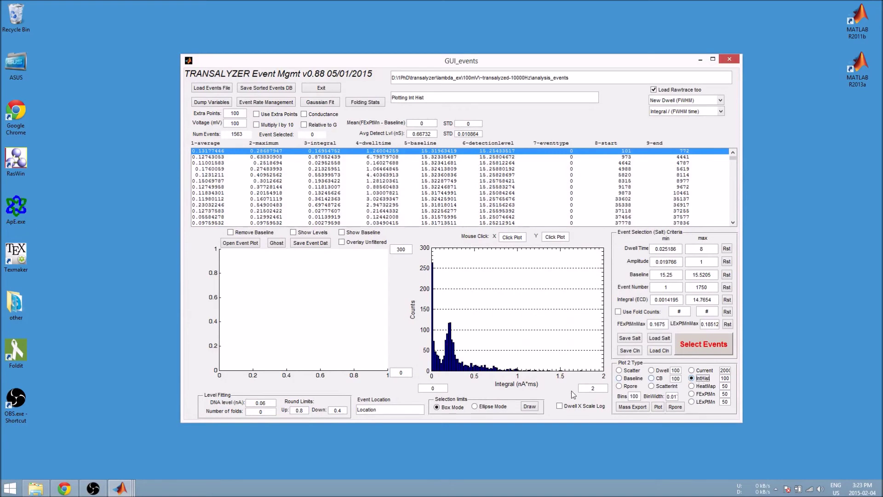
{"action": "double_click", "coordinate": [691, 299]}
{"action": "type", "text": "1"}
{"action": "left_click", "coordinate": [715, 344]}
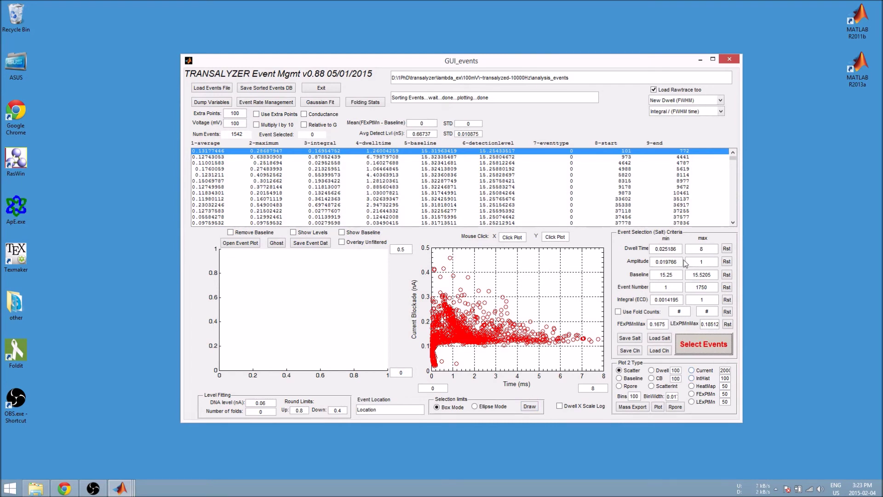
Draw the selection-limit curves on the scatter and change Integral (ECD) min to 0.1
{"action": "left_click", "coordinate": [530, 406]}
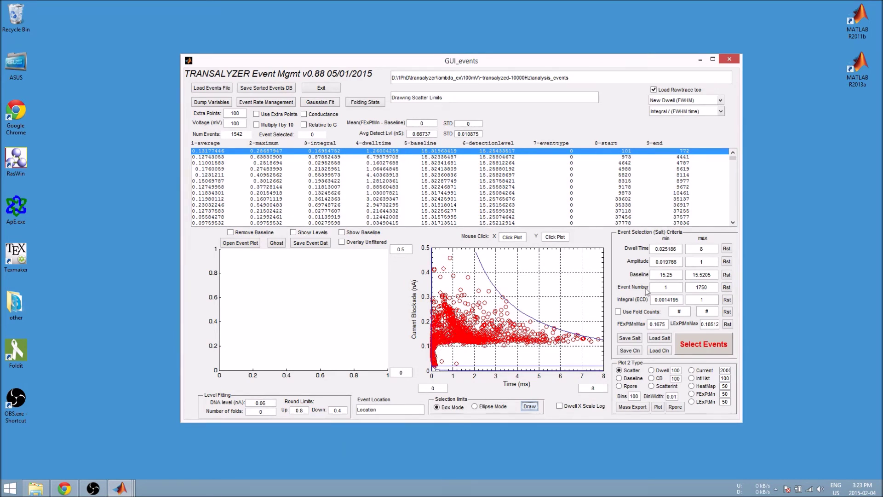
{"action": "left_click_drag", "start_coordinate": [681, 299], "coordinate": [661, 299]}
{"action": "type", "text": "1"}
Set Integral min to 0.11, draw its limits on the IntHist plot, and filter to 1051 events
{"action": "left_click", "coordinate": [531, 407]}
{"action": "left_click", "coordinate": [674, 300]}
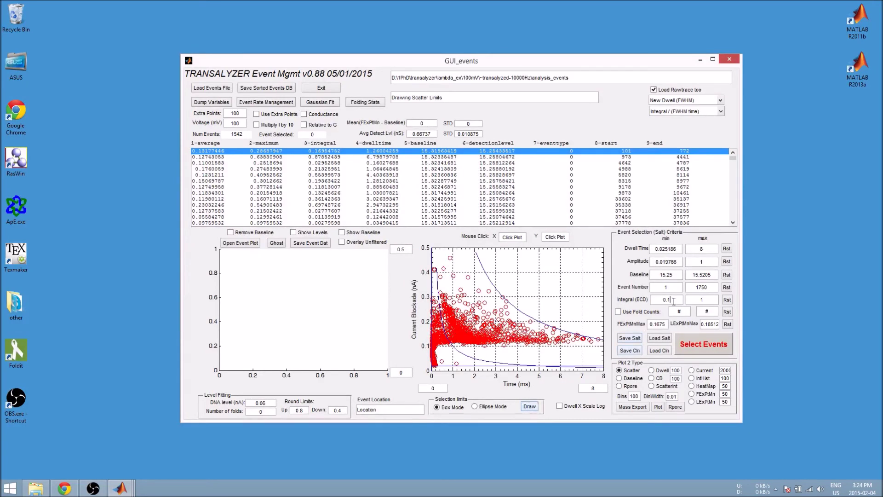
{"action": "type", "text": "1"}
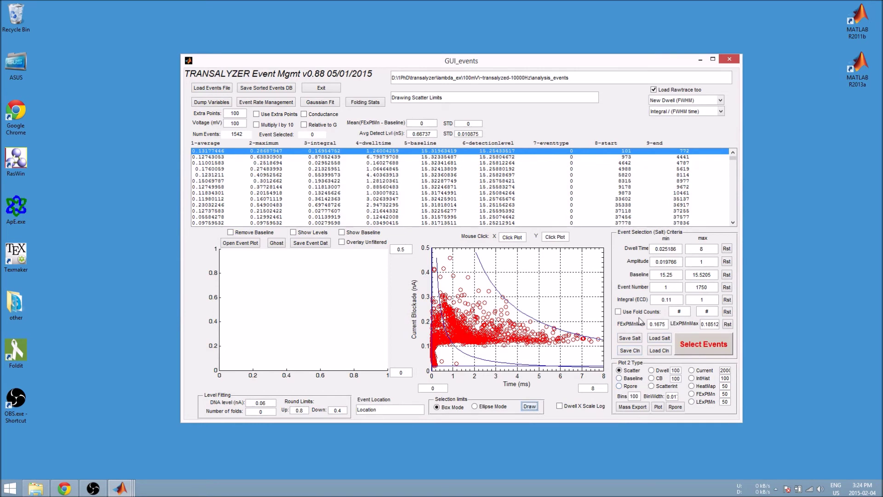
{"action": "left_click", "coordinate": [699, 379]}
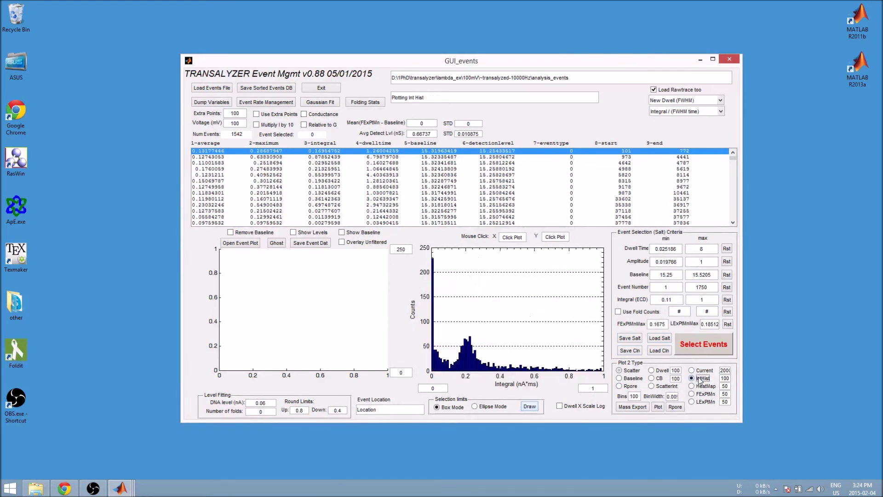
{"action": "left_click", "coordinate": [530, 407]}
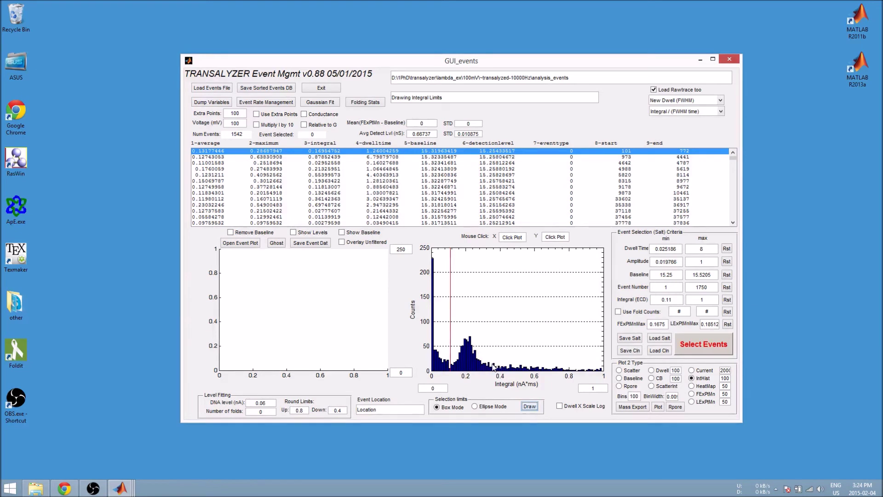
{"action": "left_click", "coordinate": [687, 348]}
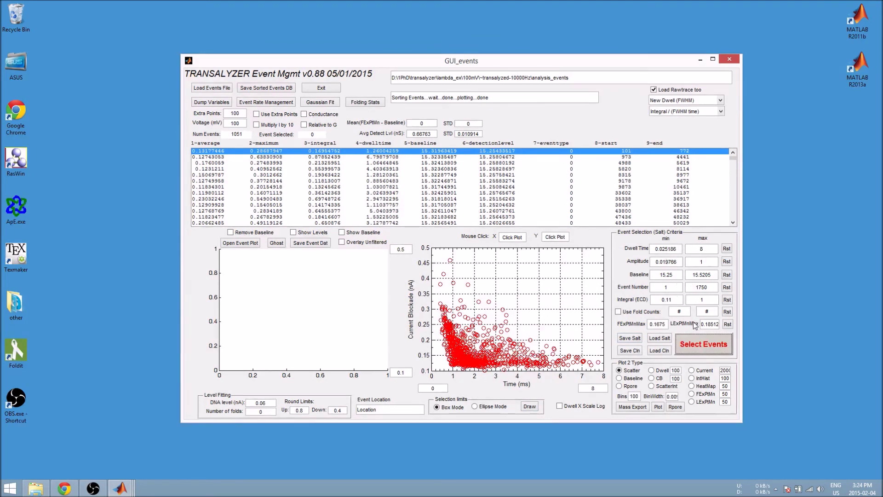
Save the selection criteria as population.salt in lambda_ex\100mV\~transalyzed-10000Hz
{"action": "left_click", "coordinate": [630, 339]}
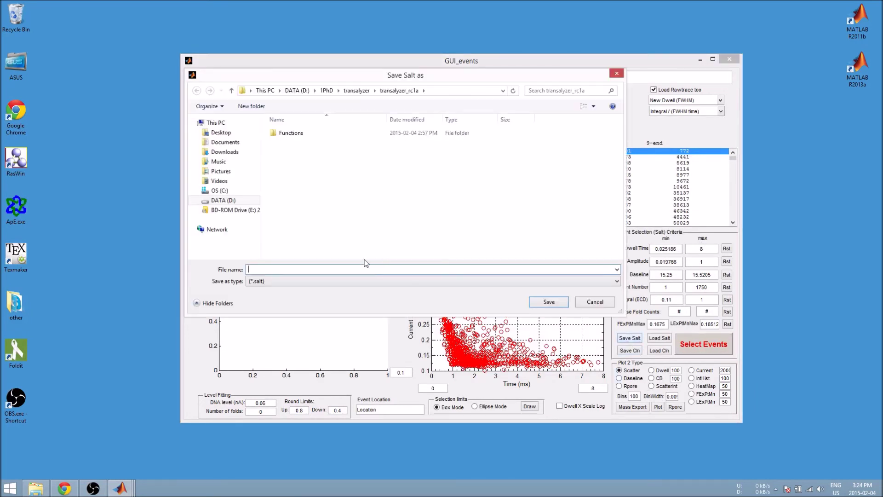
{"action": "left_click", "coordinate": [356, 91]}
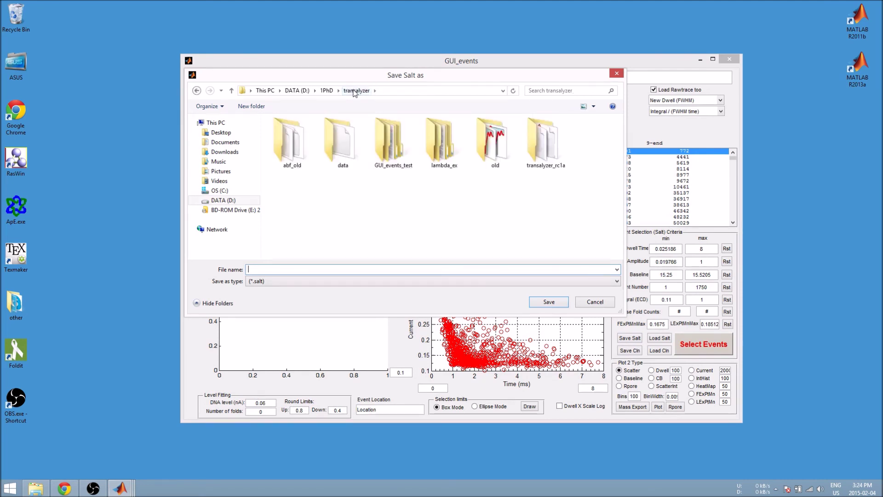
{"action": "double_click", "coordinate": [450, 156]}
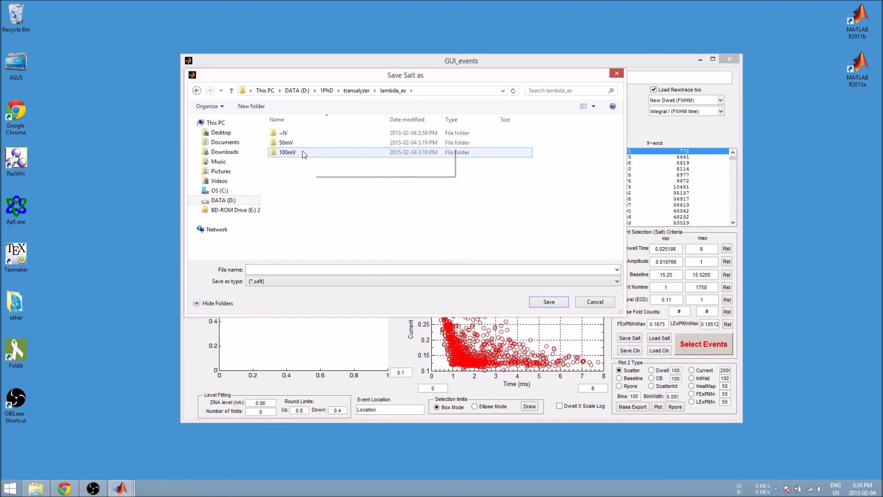
{"action": "double_click", "coordinate": [302, 151]}
{"action": "double_click", "coordinate": [297, 135]}
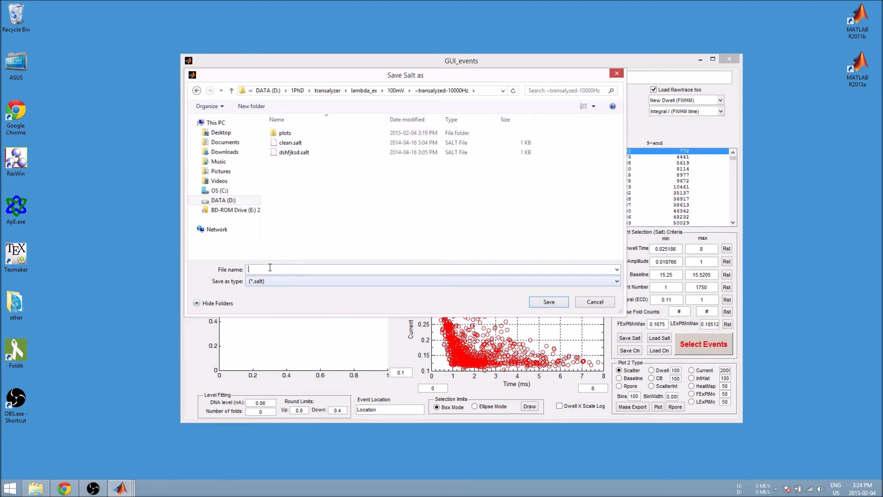
{"action": "type", "text": "population"}
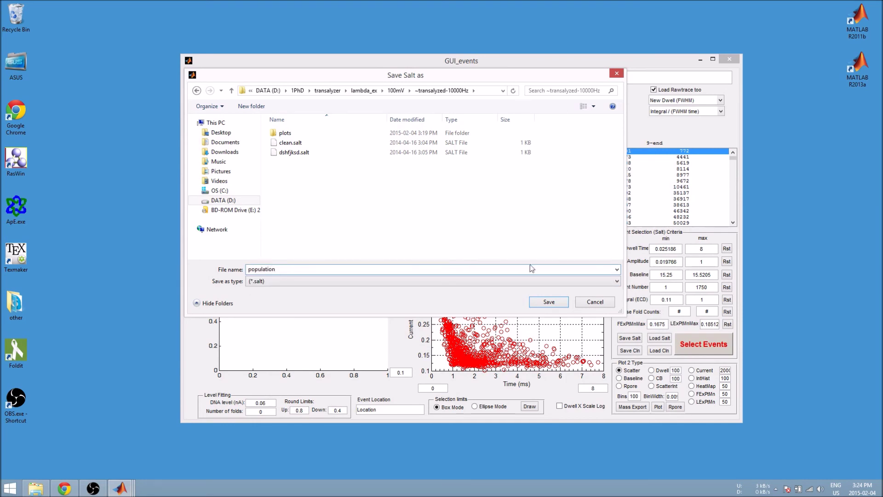
{"action": "left_click", "coordinate": [547, 303]}
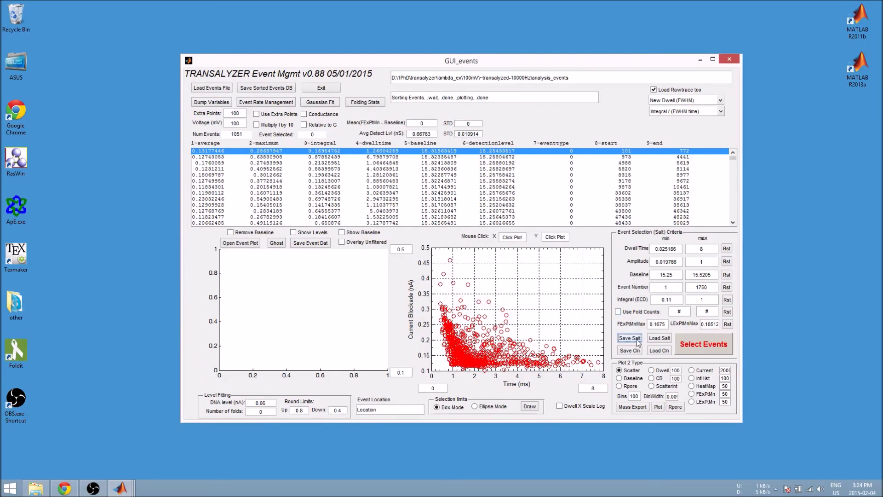
Save clean.salt and confirm both salt files in the folder window
{"action": "left_click", "coordinate": [630, 351]}
{"action": "left_click", "coordinate": [48, 486]}
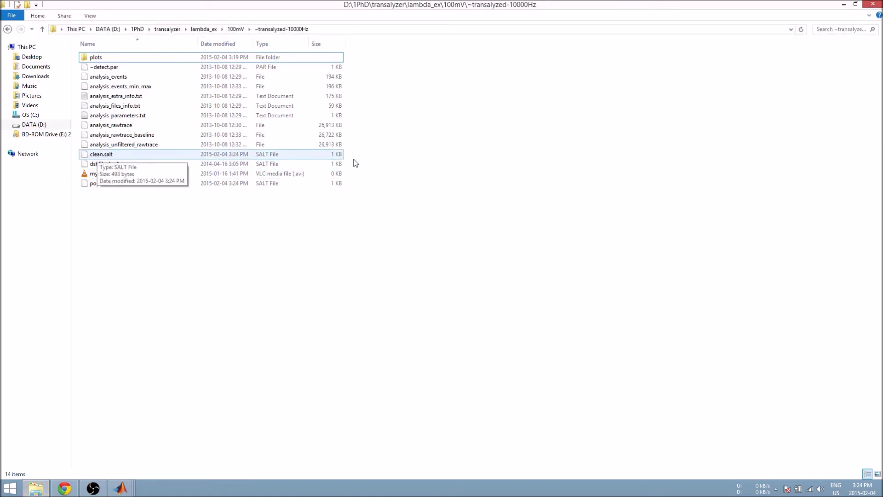
{"action": "left_click", "coordinate": [844, 4]}
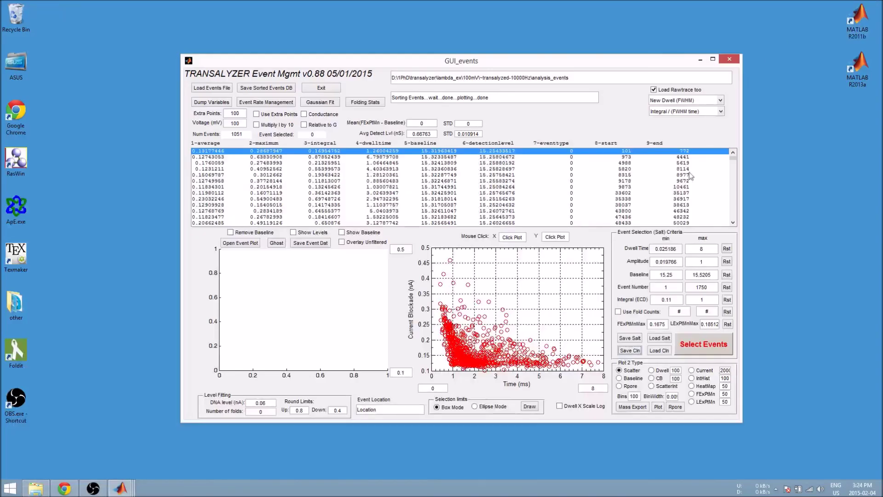
Overwrite the Amplitude and Dwell Time minimums, then reload the clean criteria to verify they restore
{"action": "double_click", "coordinate": [680, 261]}
{"action": "type", "text": "454"}
{"action": "double_click", "coordinate": [679, 249]}
{"action": "type", "text": "5454"}
{"action": "left_click", "coordinate": [659, 351]}
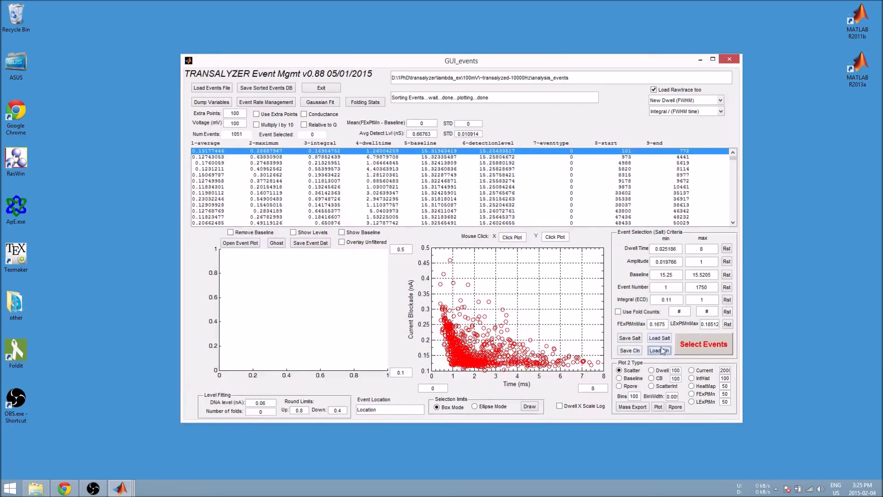
{"action": "double_click", "coordinate": [663, 261]}
{"action": "left_click_drag", "start_coordinate": [679, 245], "coordinate": [639, 250]}
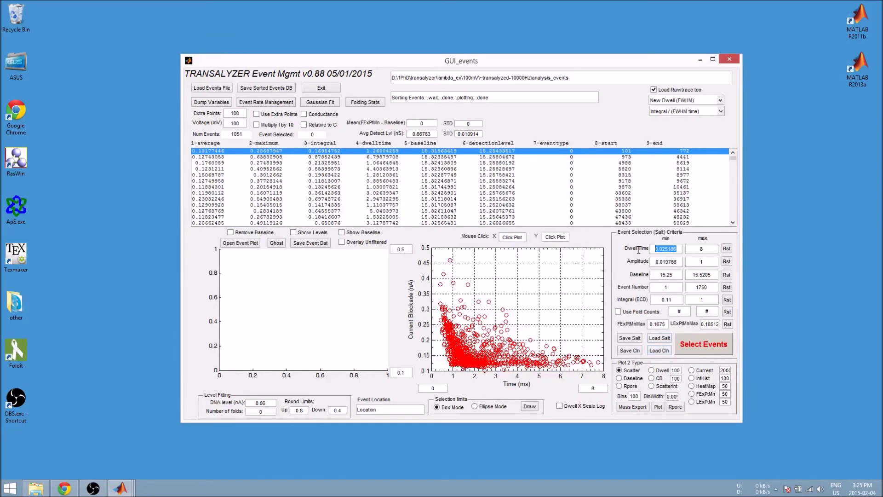
{"action": "left_click", "coordinate": [667, 262]}
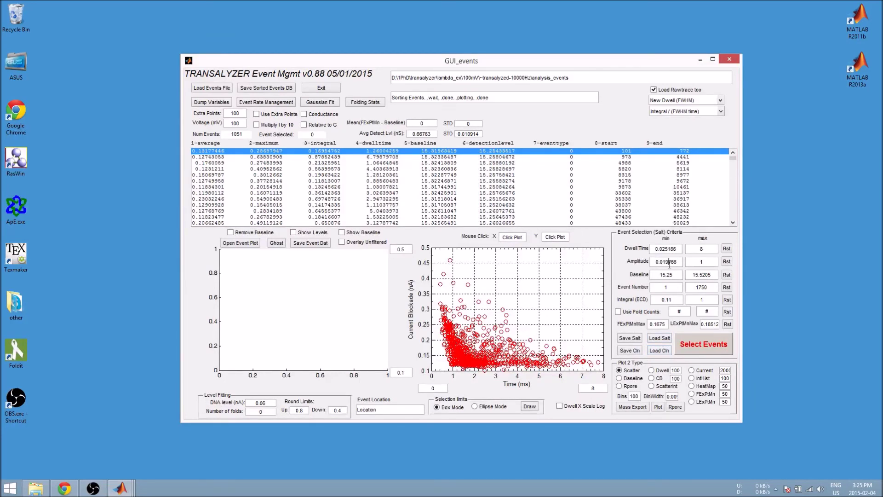
Plot the traces of events 1–3, viewing event 3 in conductance and then current
{"action": "left_click", "coordinate": [323, 154]}
{"action": "left_click", "coordinate": [321, 158]}
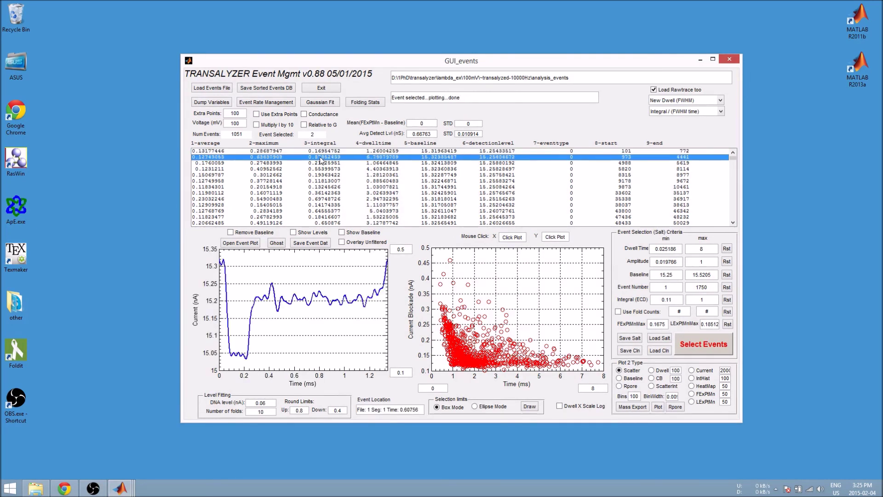
{"action": "left_click", "coordinate": [320, 163]}
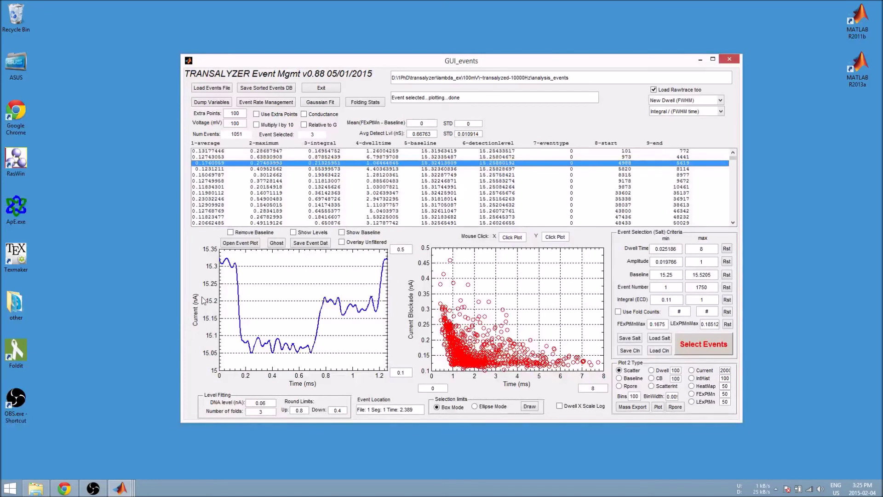
{"action": "left_click", "coordinate": [304, 114]}
{"action": "left_click", "coordinate": [312, 164]}
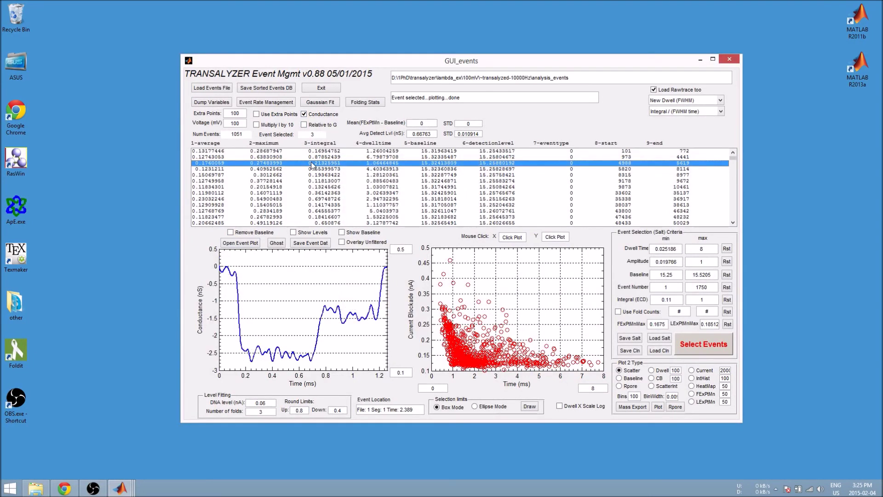
{"action": "left_click", "coordinate": [312, 116]}
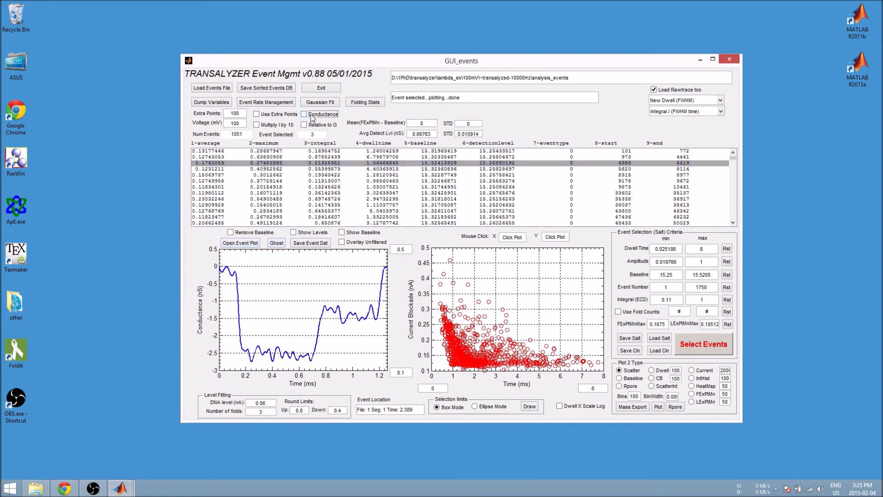
{"action": "left_click", "coordinate": [310, 164]}
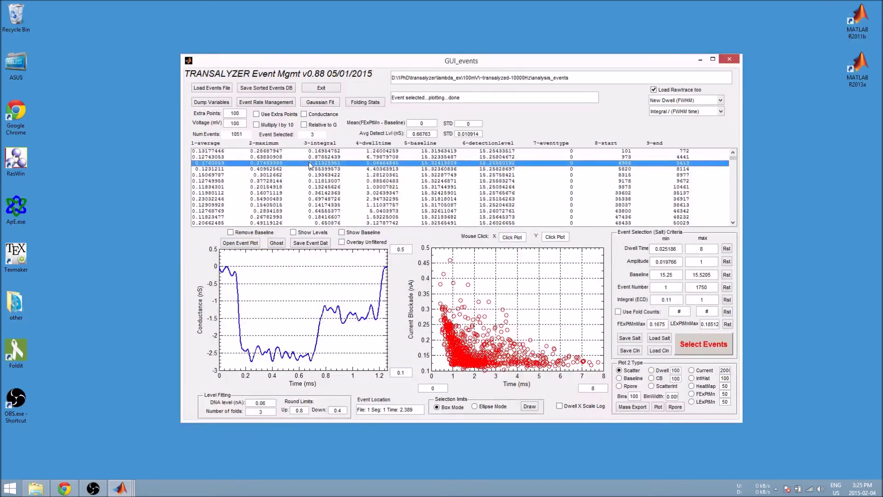
Replot event 3 with extra points, then plot the dwell-time histogram
{"action": "left_click", "coordinate": [268, 115]}
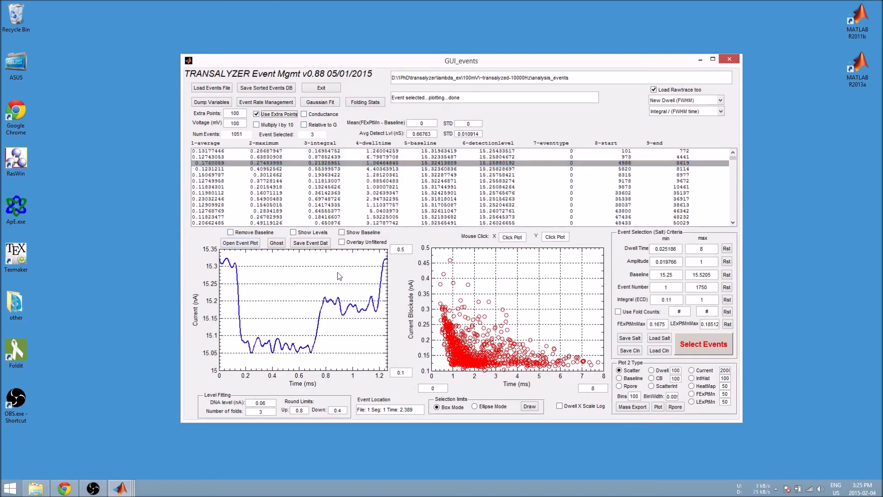
{"action": "left_click", "coordinate": [312, 164]}
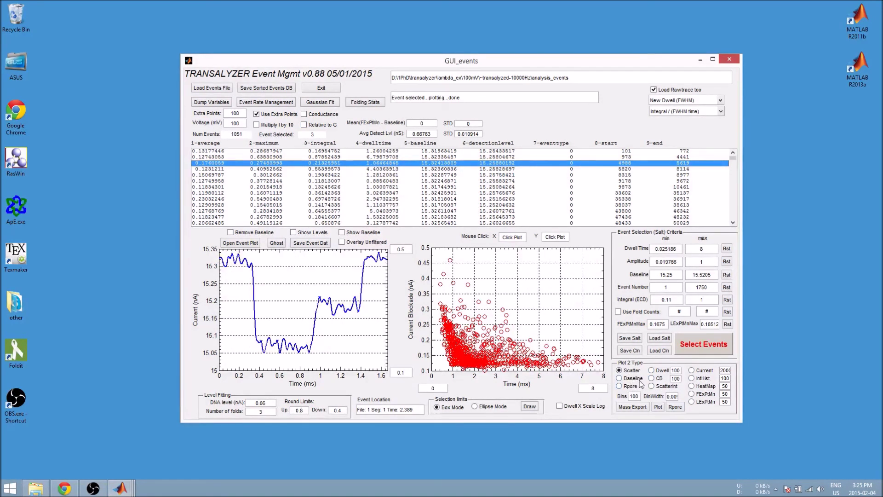
{"action": "left_click", "coordinate": [660, 372]}
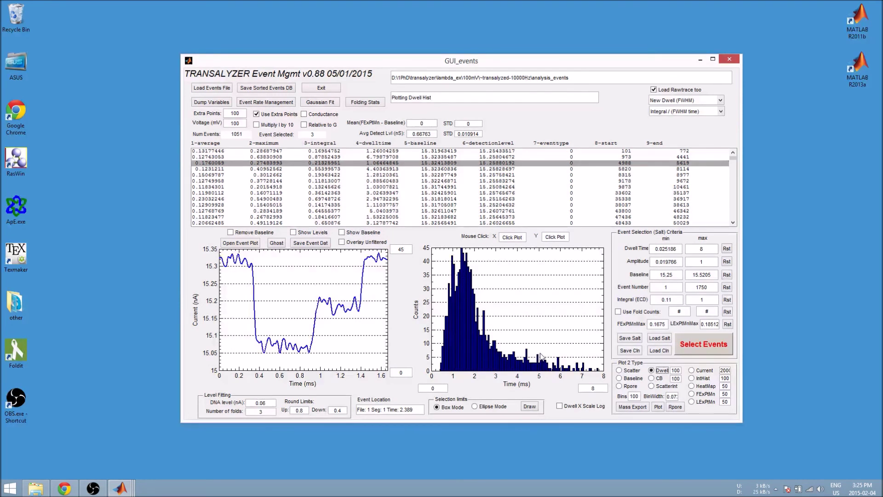
Cycle Plot 2 through CB and IntHist histograms, then export the Current histogram to Figure 1
{"action": "left_click", "coordinate": [651, 378]}
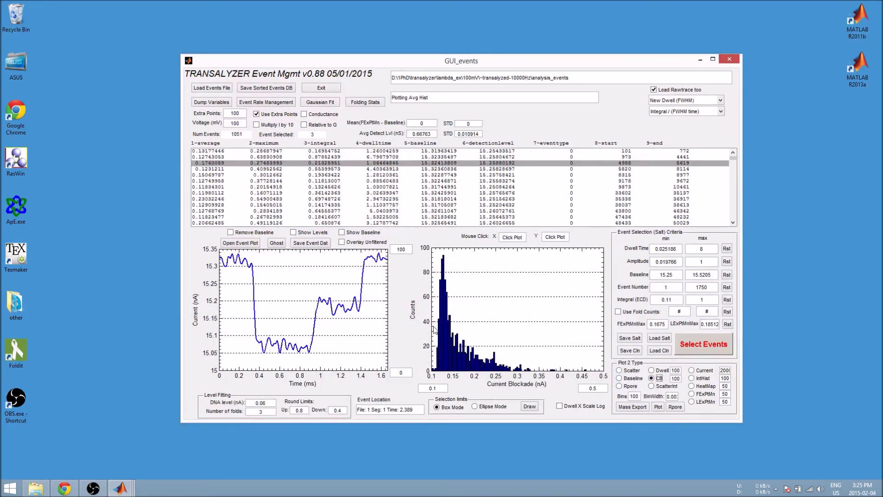
{"action": "left_click", "coordinate": [703, 379]}
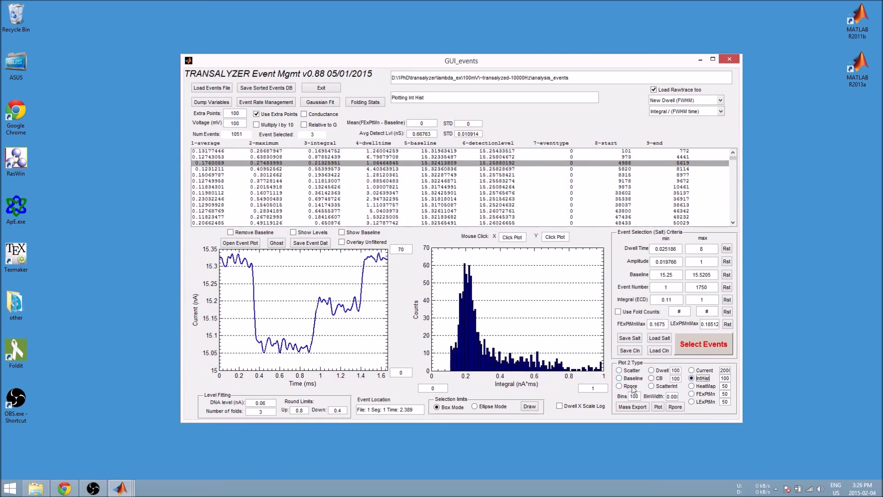
{"action": "left_click", "coordinate": [702, 372]}
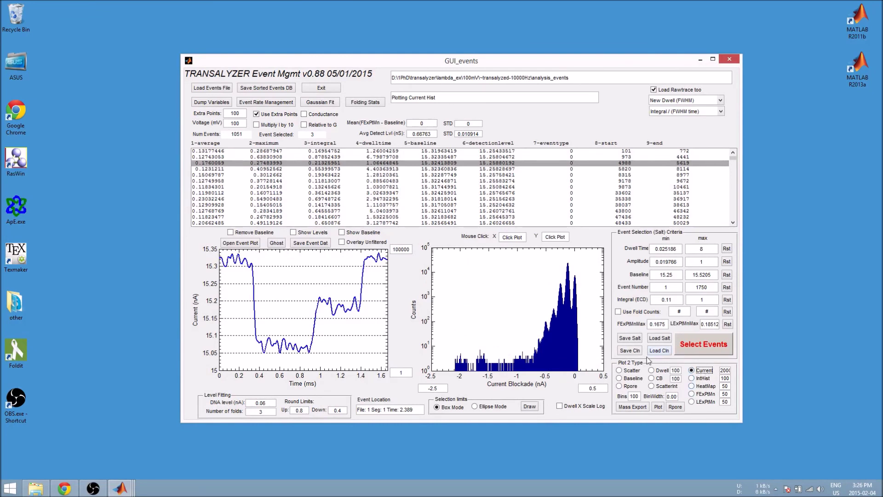
{"action": "left_click", "coordinate": [659, 407]}
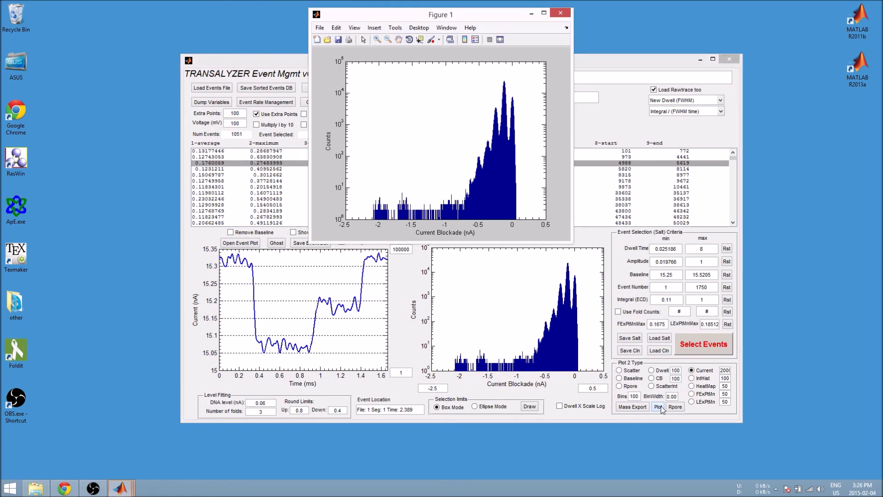
Zoom the current histogram to about -0.7 to 0.15 nA, then close the figure
{"action": "left_click", "coordinate": [378, 42]}
{"action": "left_click_drag", "start_coordinate": [524, 76], "coordinate": [466, 194]}
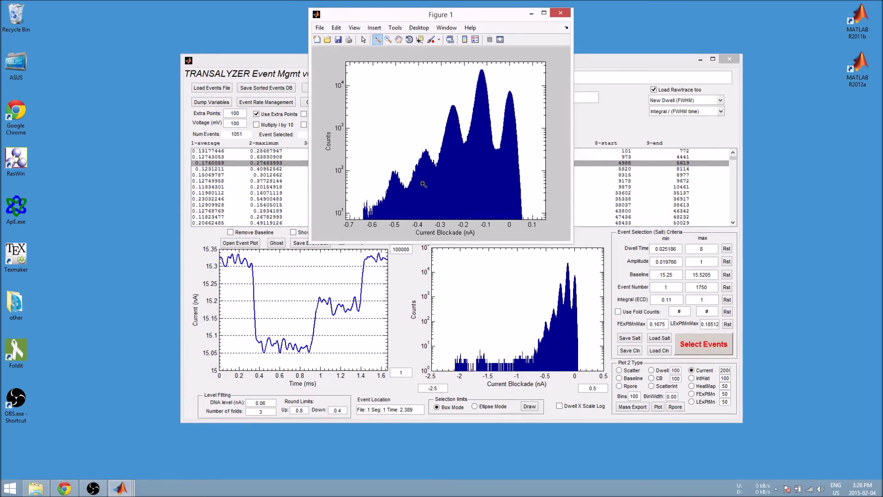
{"action": "left_click", "coordinate": [562, 14]}
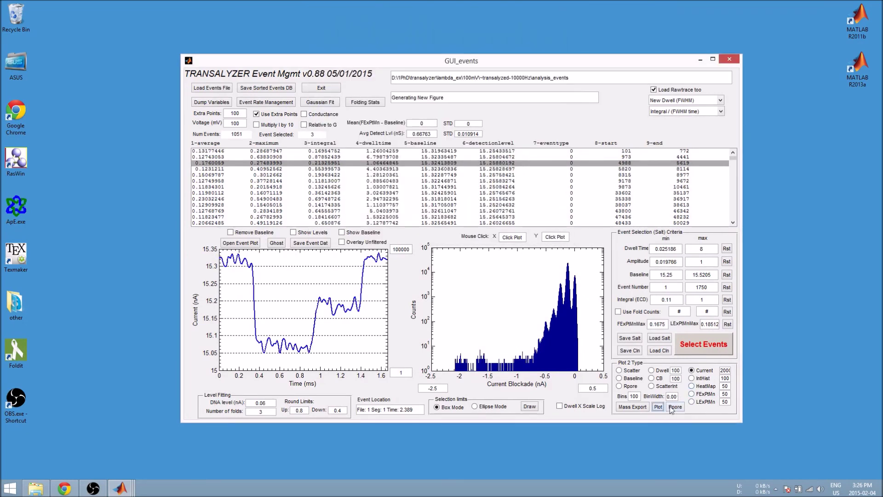
Export the blockade-versus-time scatter to a separate figure, then close it
{"action": "left_click", "coordinate": [632, 371]}
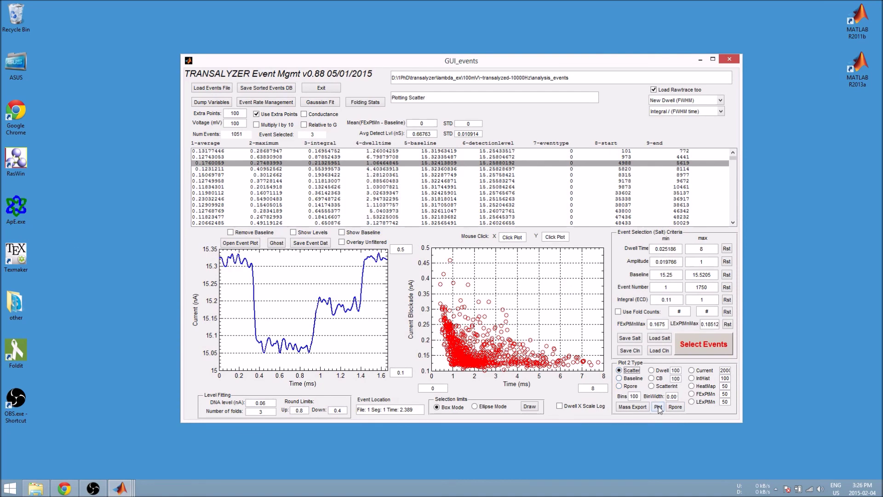
{"action": "left_click", "coordinate": [658, 407]}
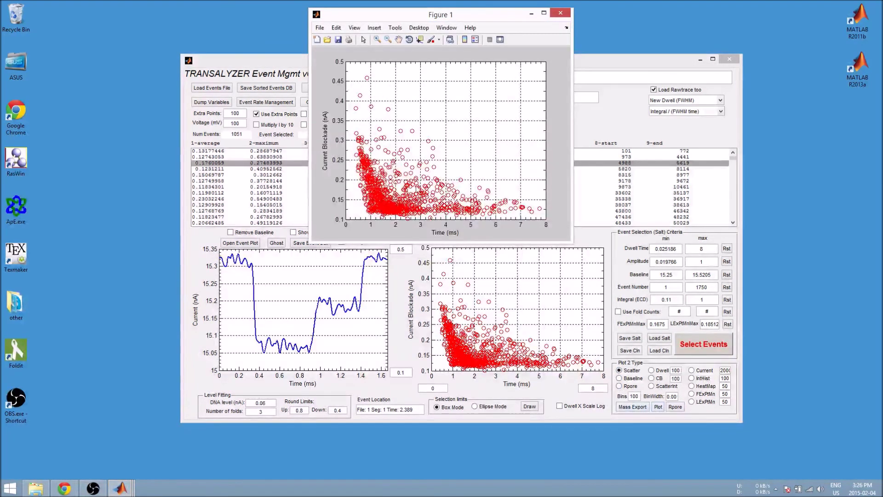
{"action": "left_click", "coordinate": [560, 13]}
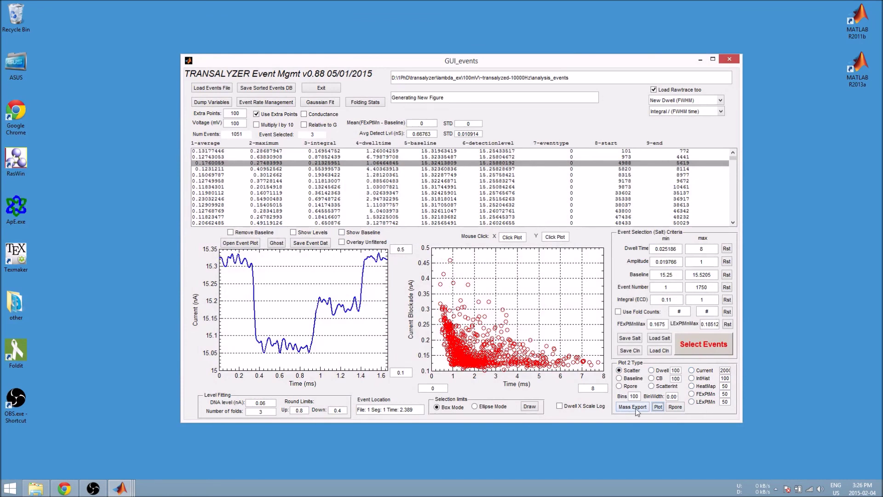
Switch Plot 2 to a HeatMap, then plot event 6 and read its file and time in Event Location
{"action": "left_click", "coordinate": [701, 388]}
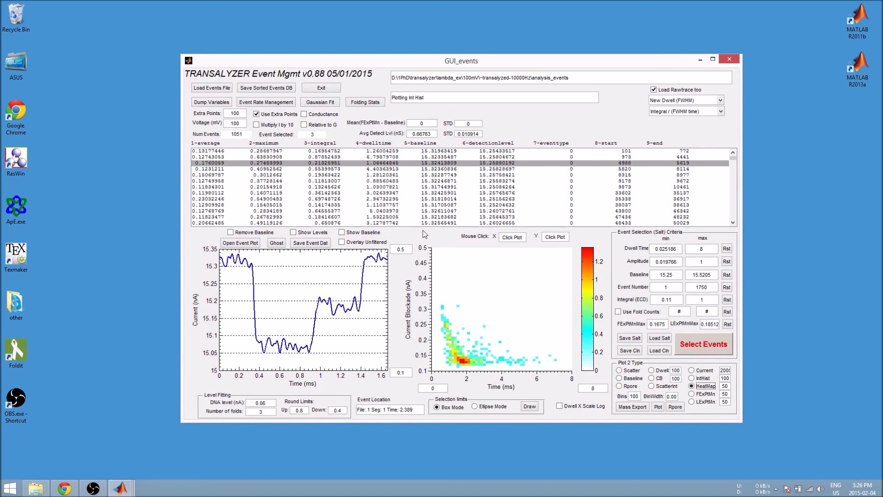
{"action": "left_click", "coordinate": [379, 181]}
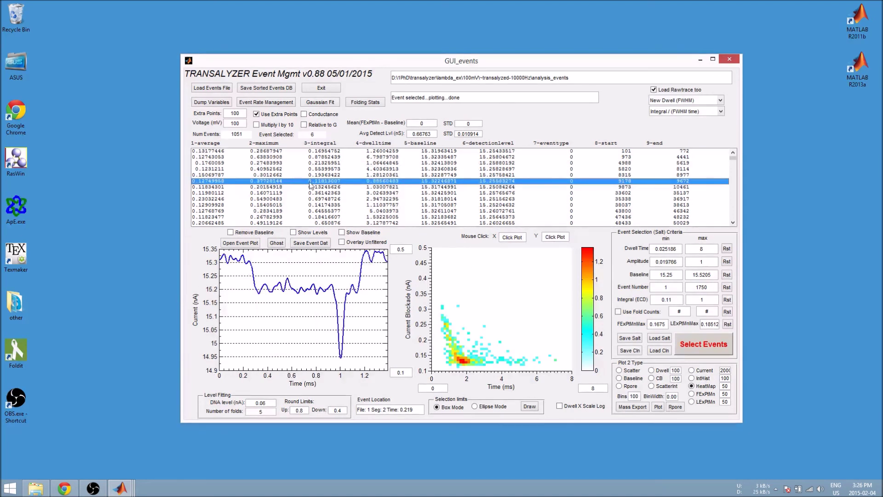
{"action": "left_click_drag", "start_coordinate": [357, 410], "coordinate": [367, 410]}
{"action": "left_click", "coordinate": [375, 410]}
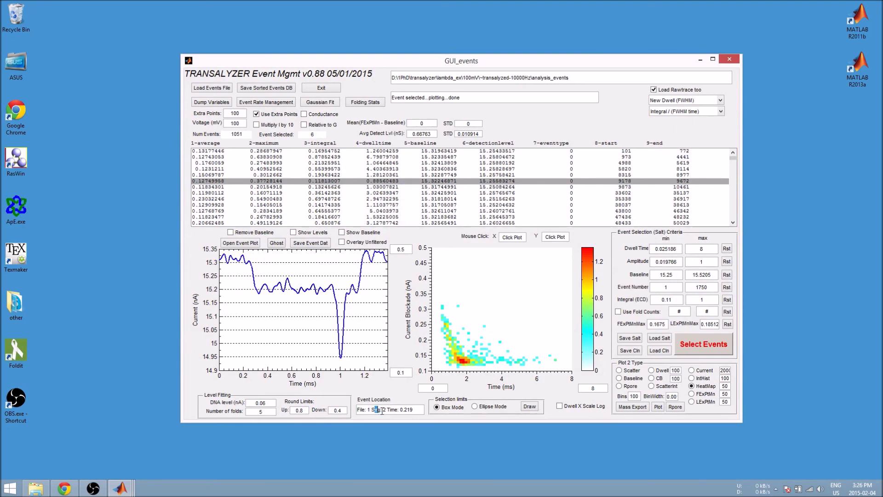
{"action": "left_click_drag", "start_coordinate": [399, 409], "coordinate": [415, 409]}
{"action": "left_click", "coordinate": [419, 410]}
Plot the traces of events 5 and 3 and bring the analysis window to the front
{"action": "left_click", "coordinate": [286, 175]}
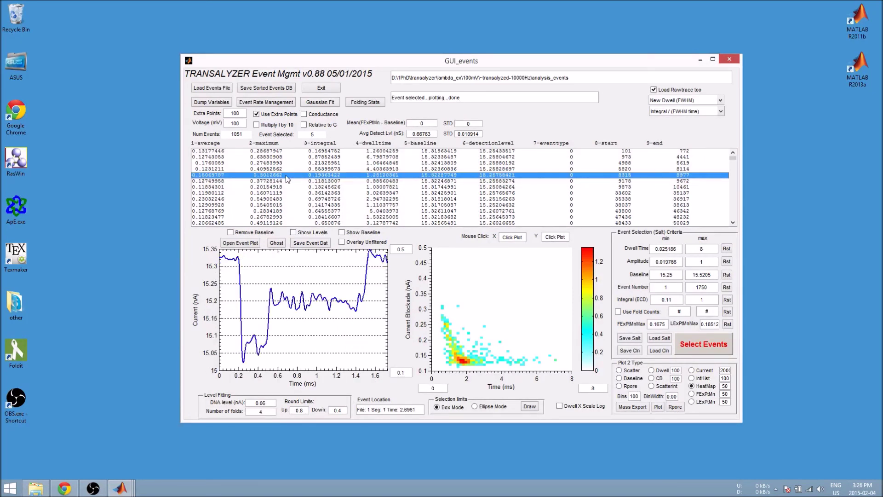
{"action": "left_click", "coordinate": [286, 164]}
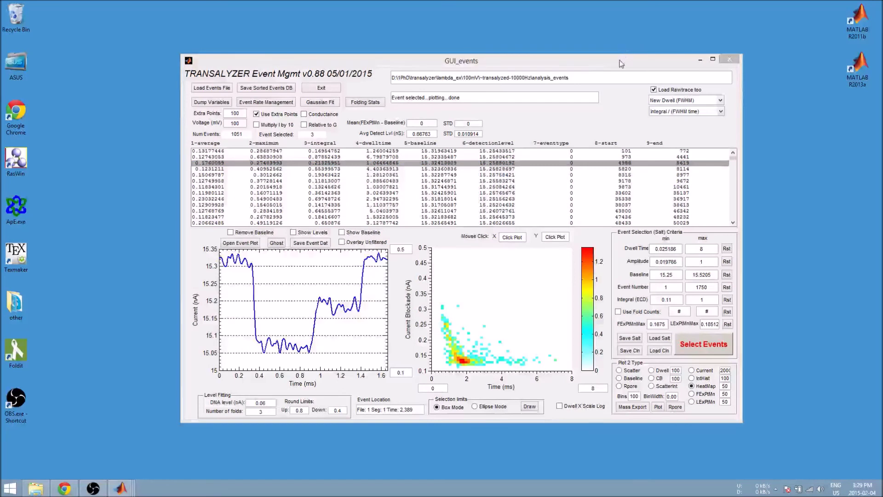
{"action": "left_click", "coordinate": [620, 64]}
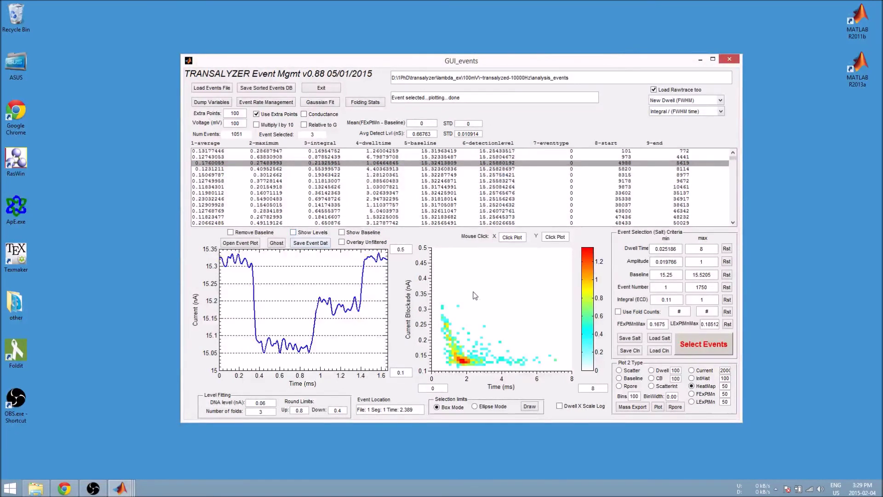